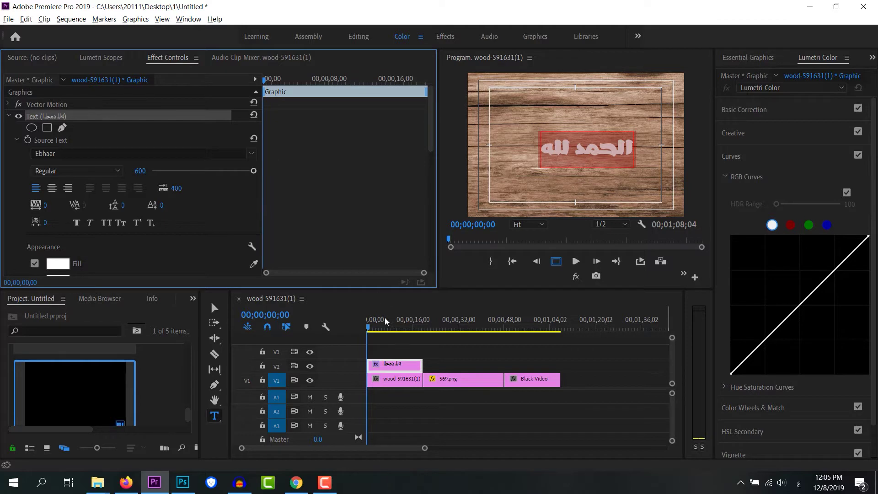
# Lengthen the title clip by six seconds, restore its length, and set the playhead to 00;00;28;23.
pyautogui.moveTo(421, 365); pyautogui.dragTo(430, 368)
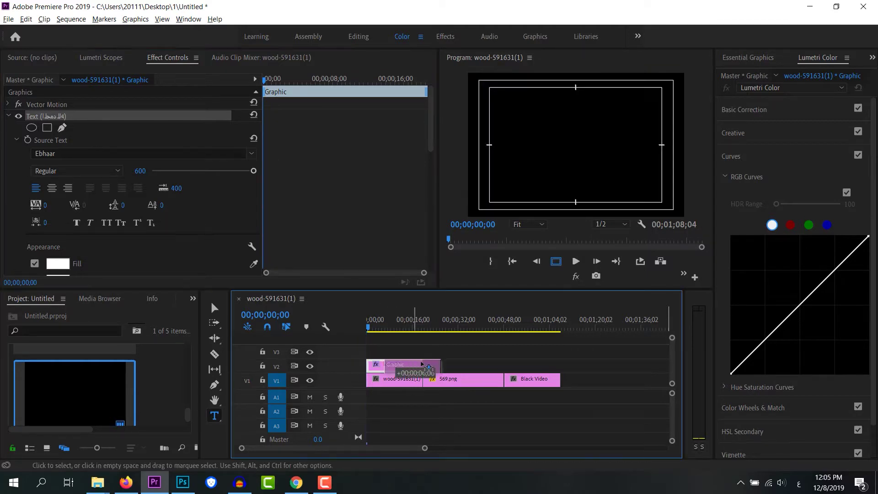
pyautogui.moveTo(430, 369); pyautogui.dragTo(422, 366)
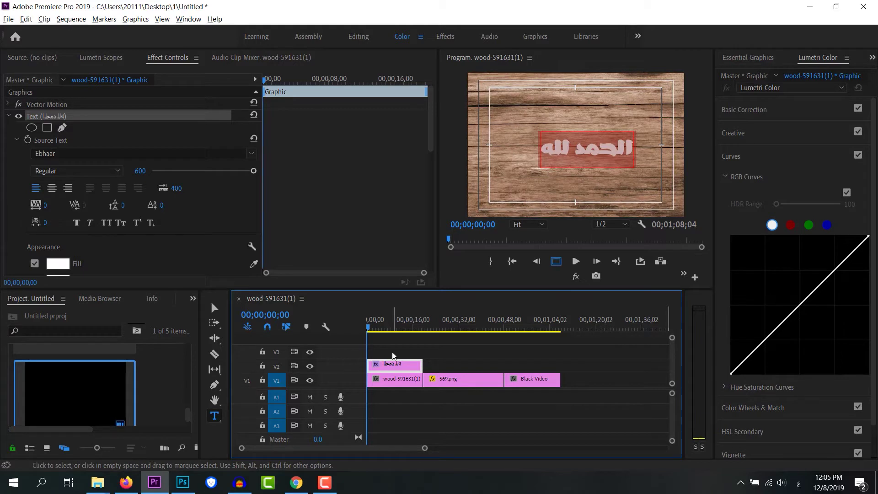
pyautogui.click(450, 324)
pyautogui.click(448, 323)
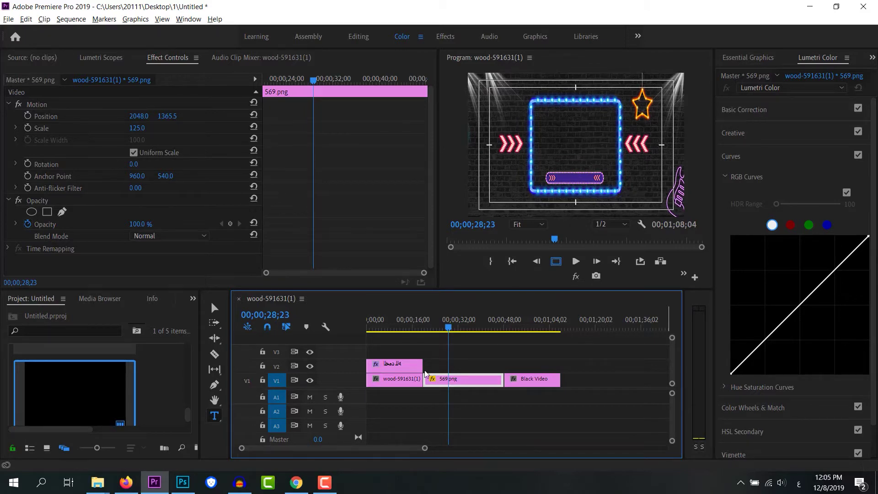
# Move the title clip over the 569.png neon frame clip and scrub through the wood section.
pyautogui.moveTo(399, 367); pyautogui.dragTo(467, 367)
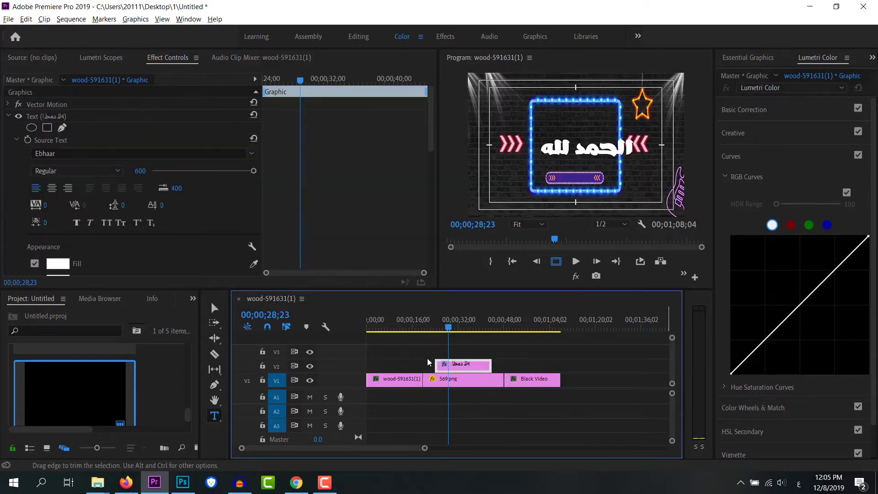
pyautogui.click(378, 329)
pyautogui.moveTo(378, 330); pyautogui.dragTo(526, 332)
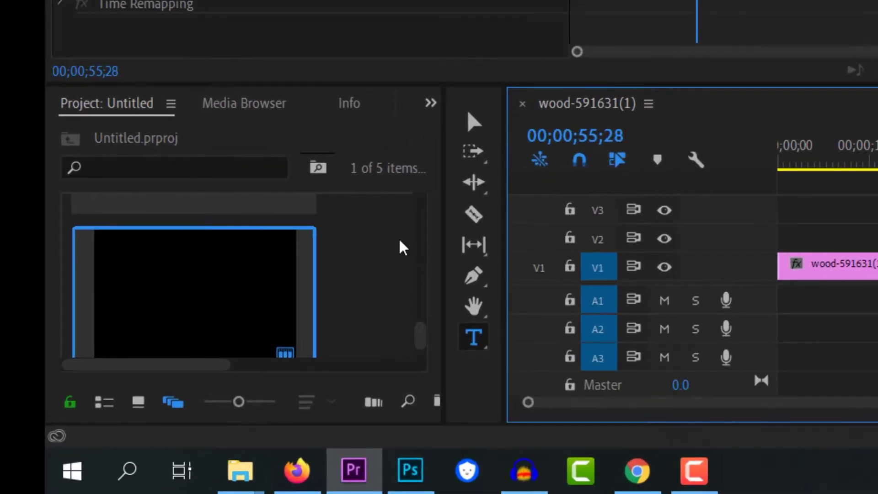
# Check the Project panel's New Item menu, then drag the title clip back over the wood clip.
pyautogui.rightClick(205, 342)
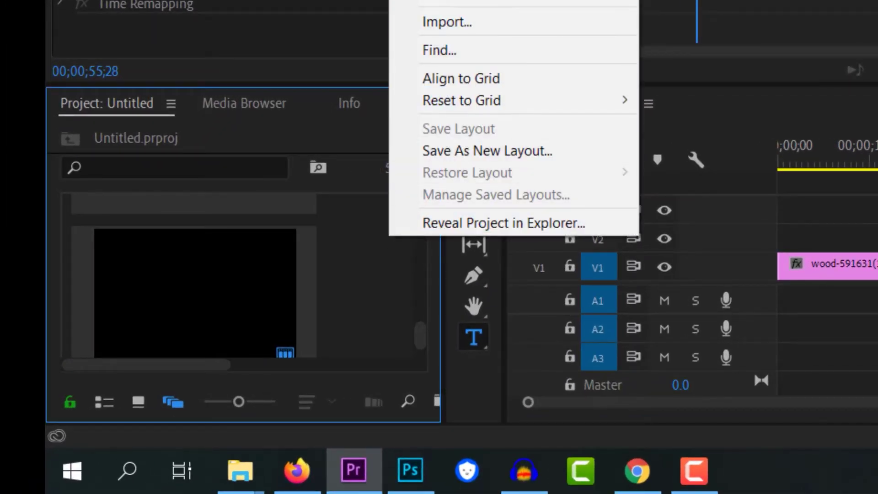
pyautogui.moveTo(503, 121)
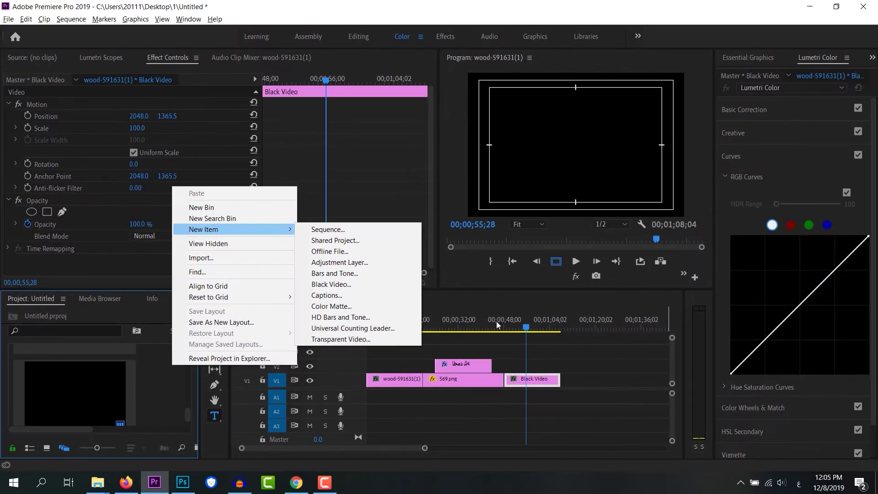
pyautogui.moveTo(496, 325); pyautogui.dragTo(404, 330)
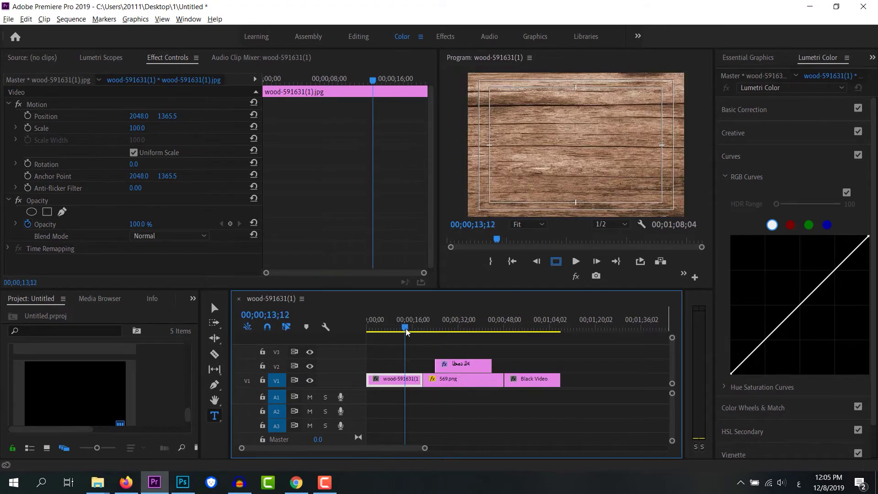
pyautogui.click(462, 368)
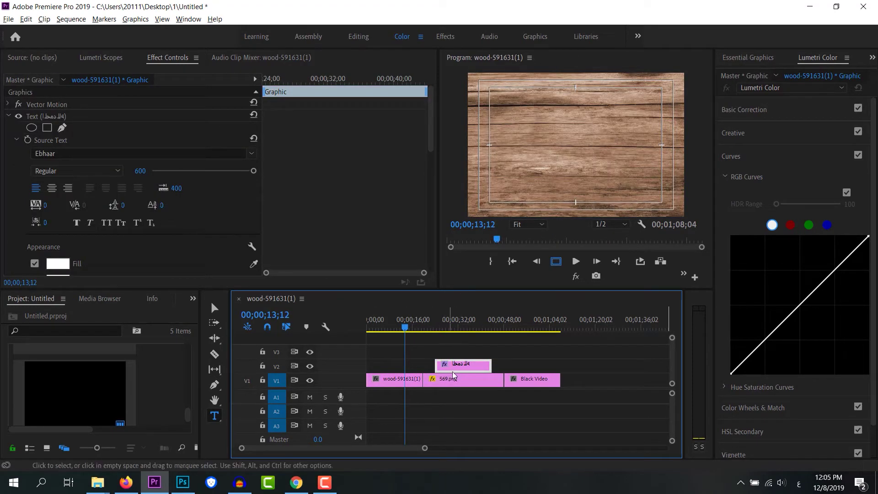
pyautogui.moveTo(463, 368); pyautogui.dragTo(407, 367)
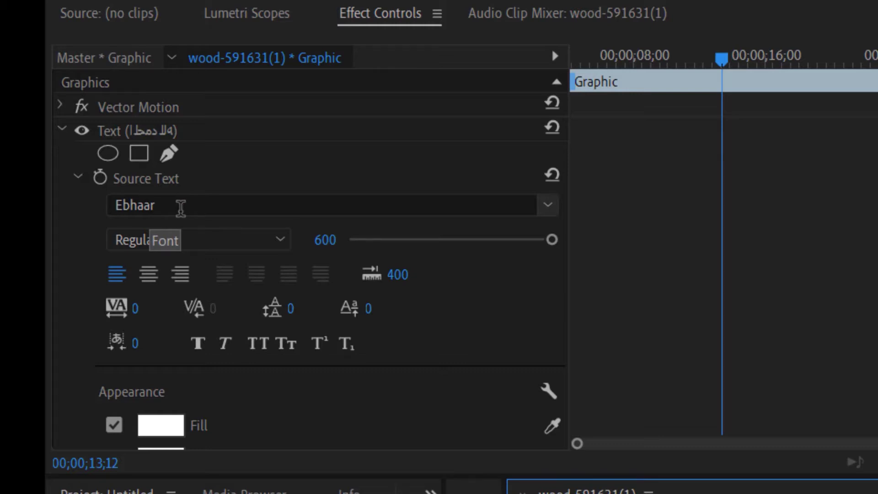
# Pick blue 1789C1 (hue 199°) in the Color Picker for the title's text fill.
pyautogui.click(177, 425)
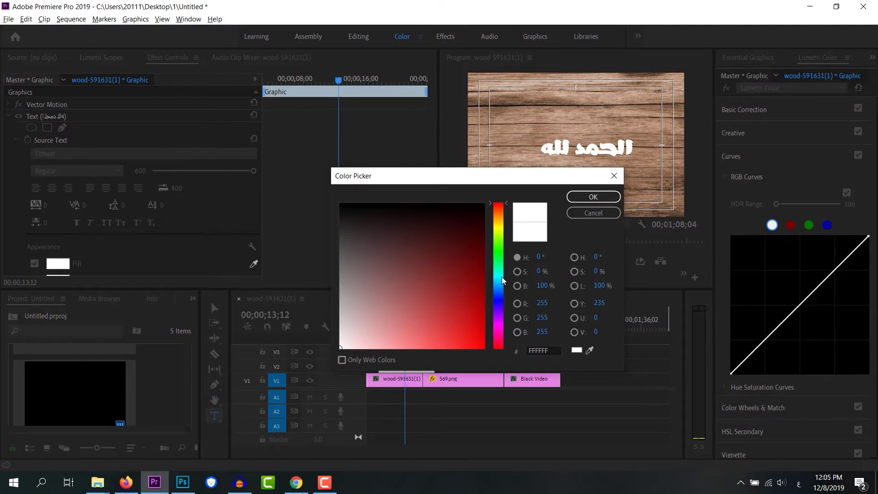
pyautogui.click(502, 283)
pyautogui.click(468, 294)
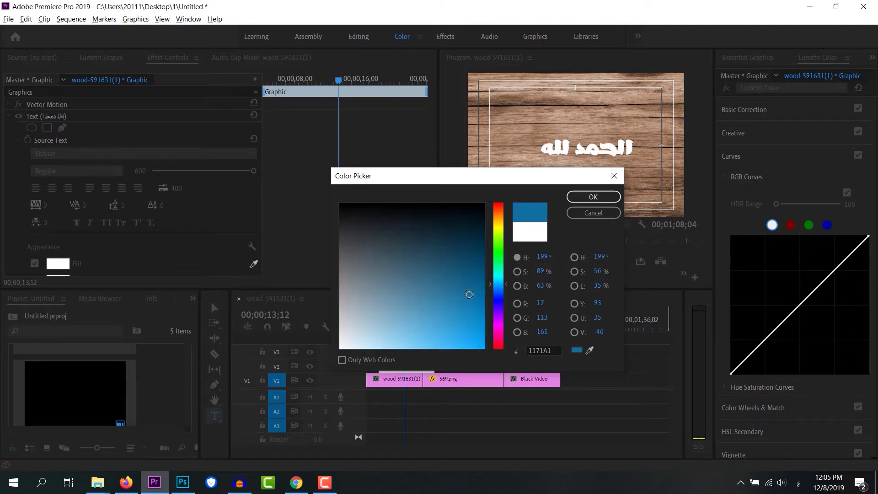
pyautogui.moveTo(469, 294); pyautogui.dragTo(467, 312)
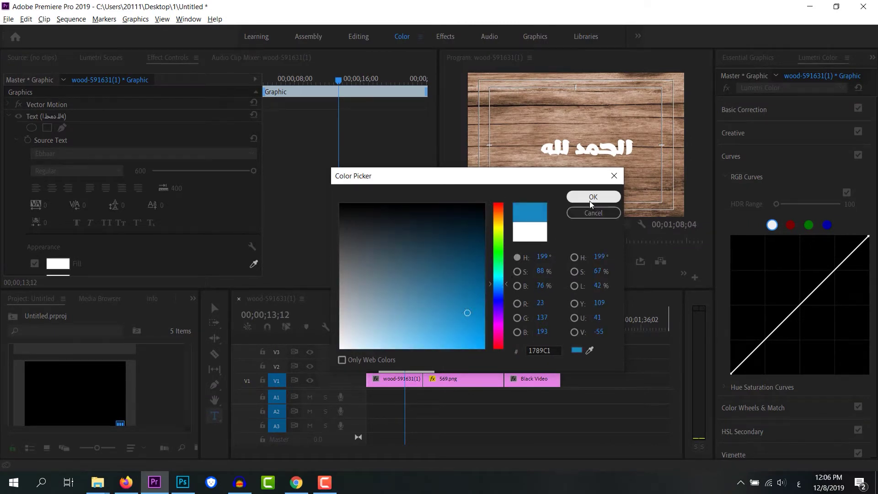
pyautogui.click(592, 197)
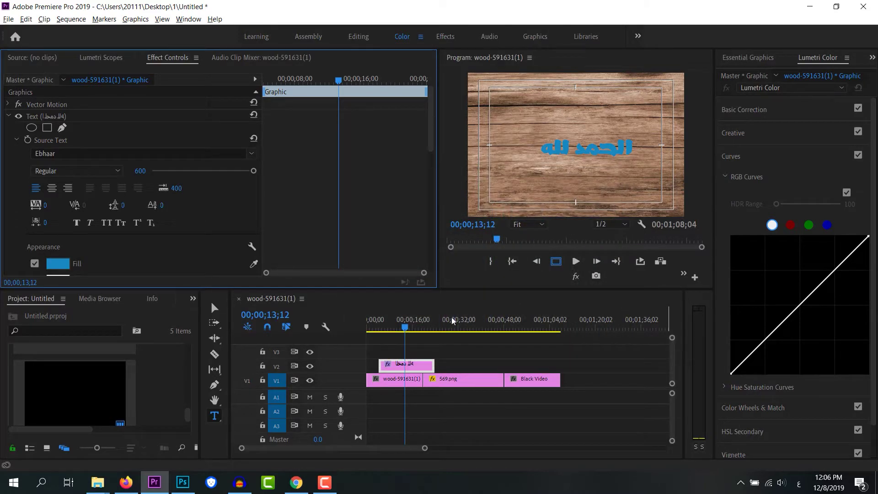
# Move the title clip over 569.png and scrub to 00;00;32;23.
pyautogui.moveTo(423, 371); pyautogui.dragTo(481, 372)
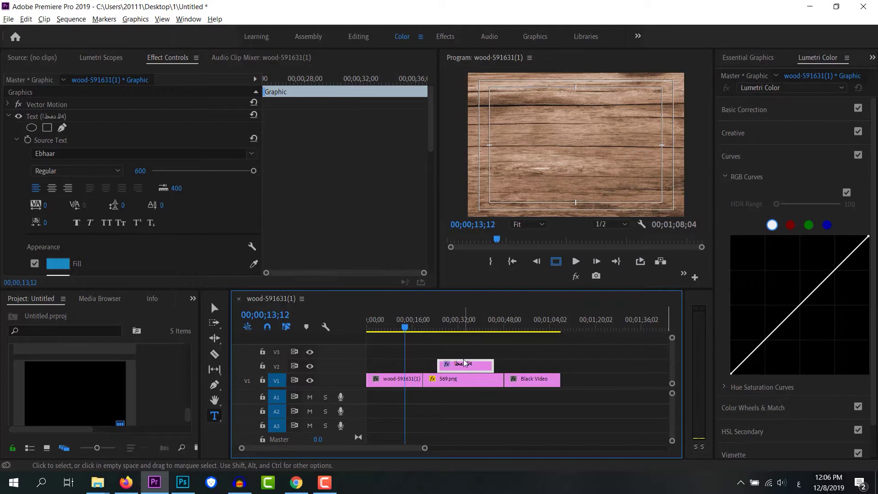
pyautogui.moveTo(417, 326); pyautogui.dragTo(460, 327)
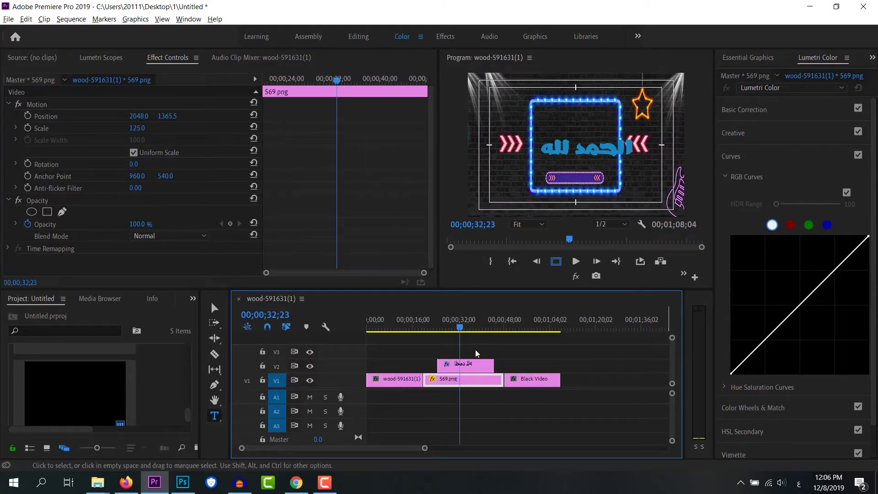
pyautogui.click(485, 367)
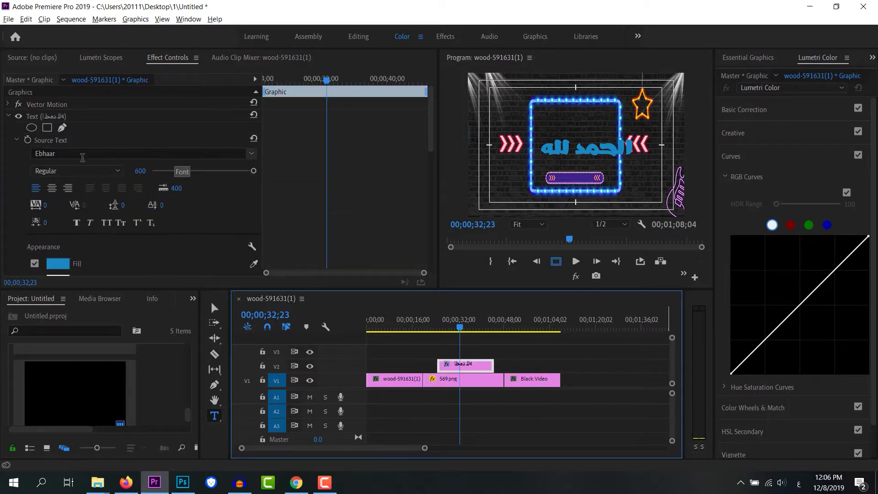
# Drag the Arabic text slightly up and left inside the neon frame in the Program monitor.
pyautogui.click(215, 307)
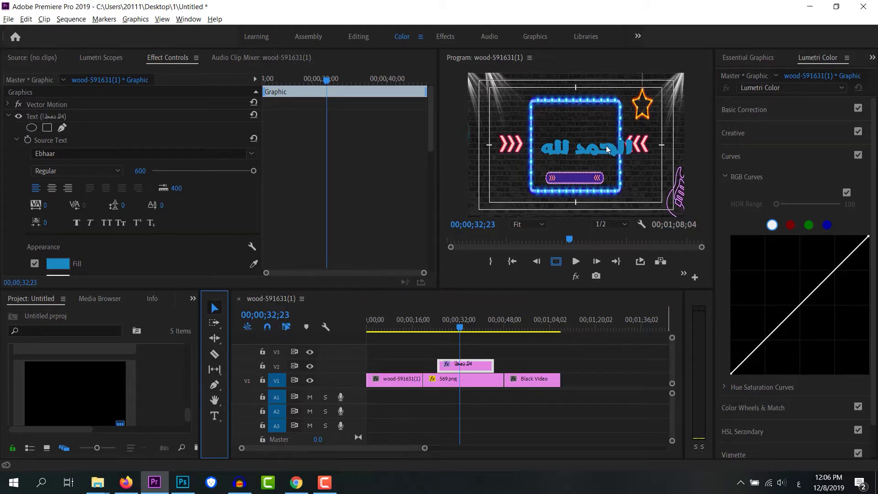
pyautogui.moveTo(605, 145); pyautogui.dragTo(596, 138)
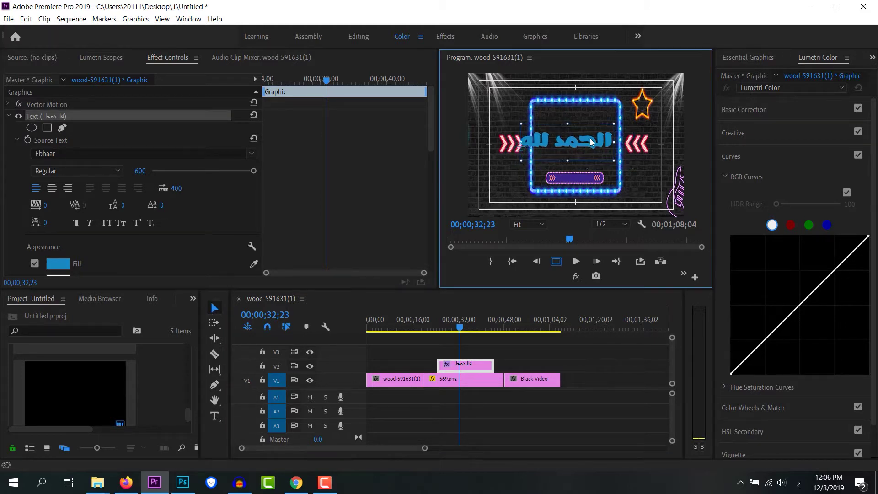
pyautogui.moveTo(596, 138); pyautogui.dragTo(593, 138)
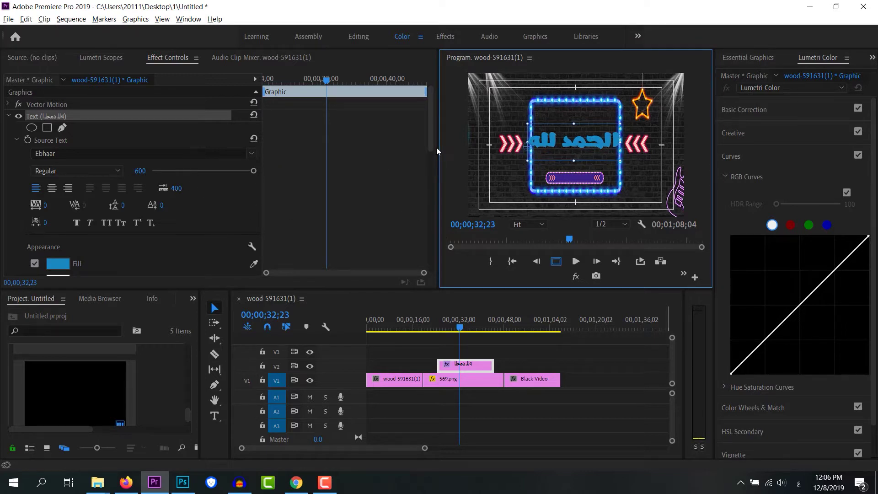
pyautogui.scroll(-5, 434, 147)
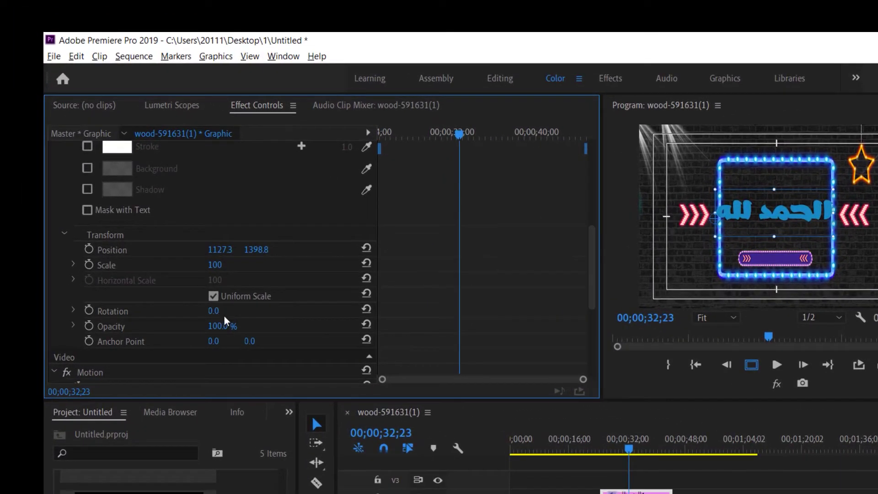
# Rotate the title to -20° (after first entering 18) and shift it down and right.
pyautogui.click(214, 310)
pyautogui.write('18')
pyautogui.press('Return')
pyautogui.moveTo(215, 310); pyautogui.dragTo(197, 311)
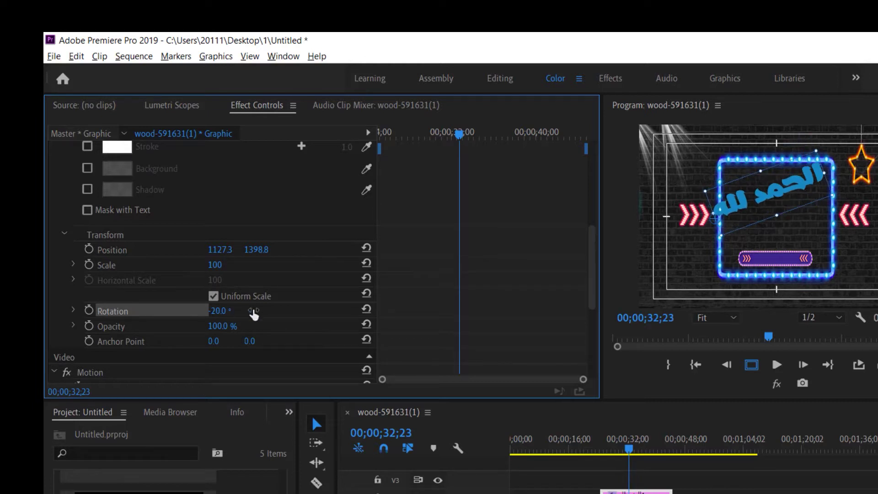
pyautogui.moveTo(753, 212); pyautogui.dragTo(762, 222)
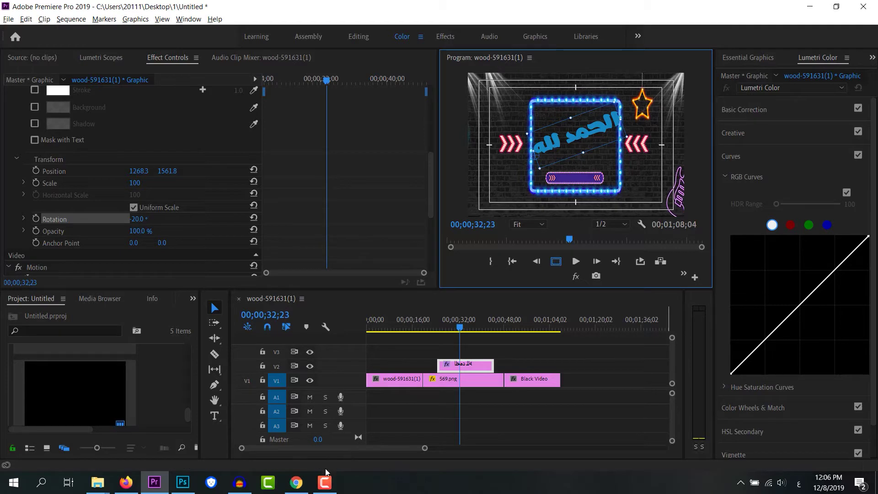
pyautogui.moveTo(294, 483)
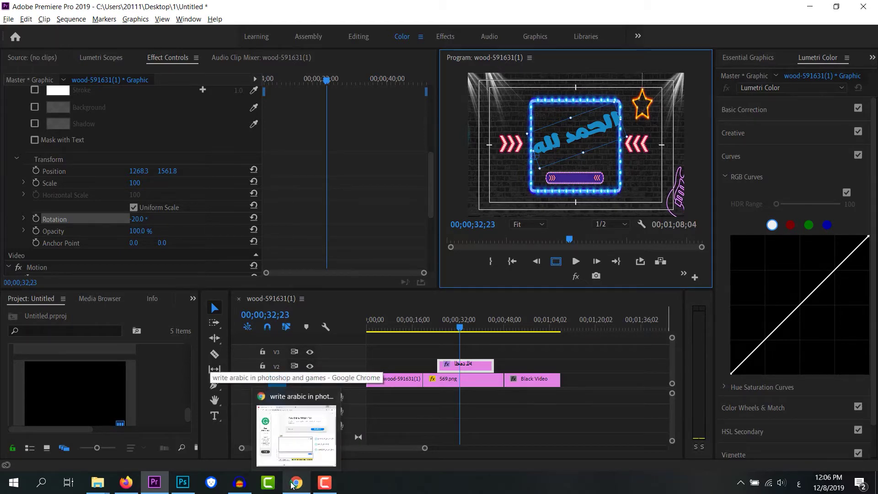
# Bring Chrome to the front on the fonts2u Neon 80s font page.
pyautogui.click(292, 485)
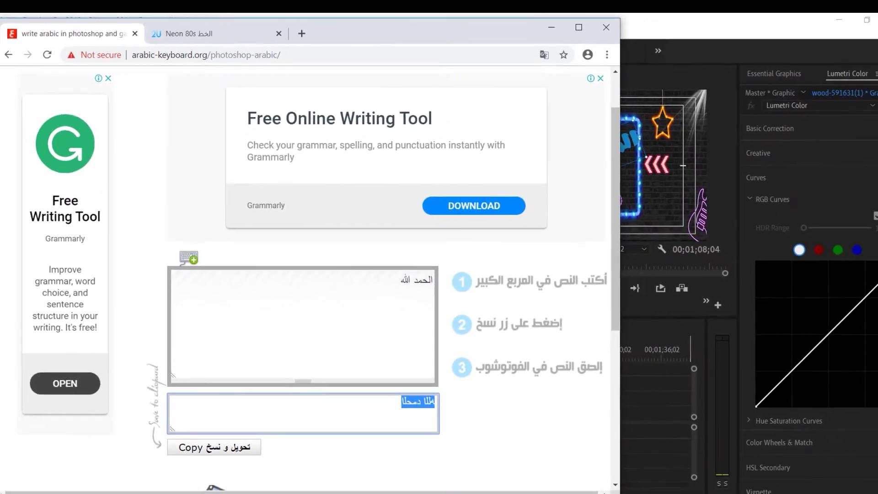
pyautogui.click(305, 490)
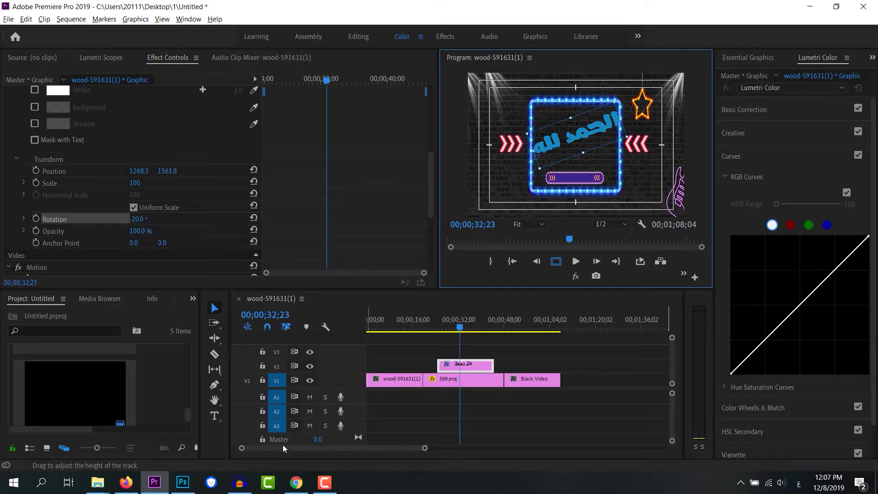
pyautogui.click(296, 482)
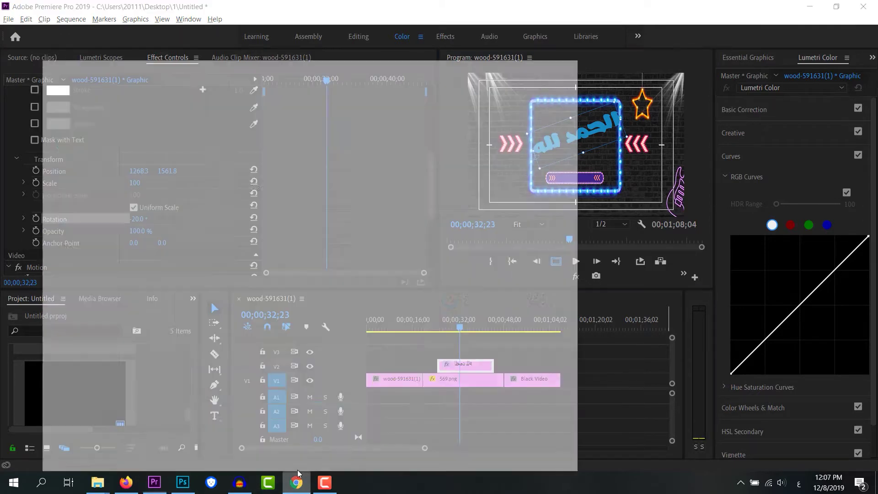
pyautogui.click(216, 20)
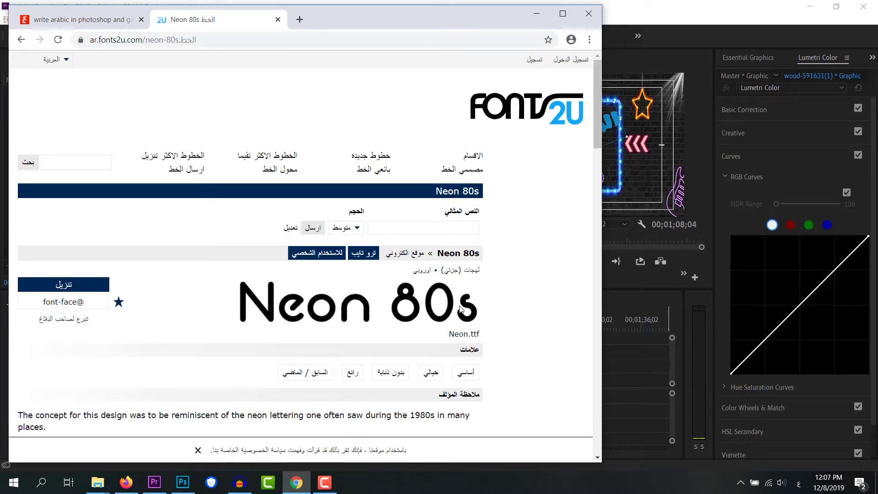
pyautogui.scroll(-1, 454, 315)
pyautogui.scroll(1, 453, 307)
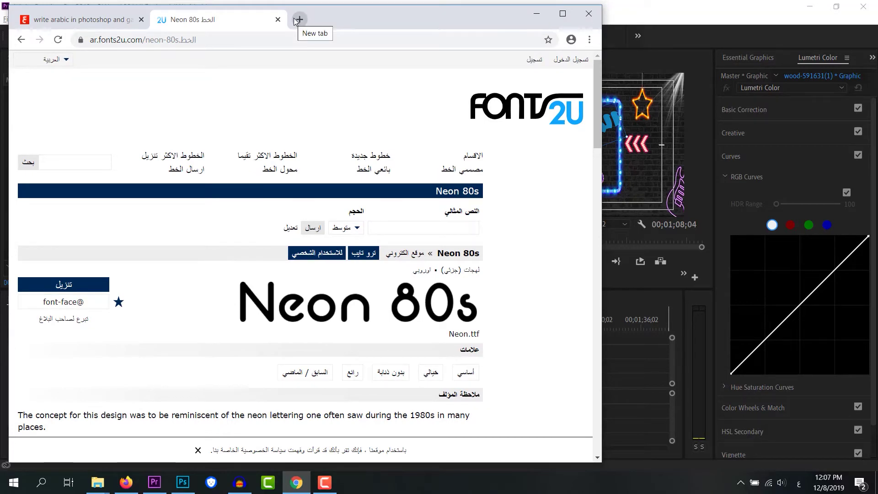
# Search the web for 'free neon font' from a new tab.
pyautogui.click(298, 19)
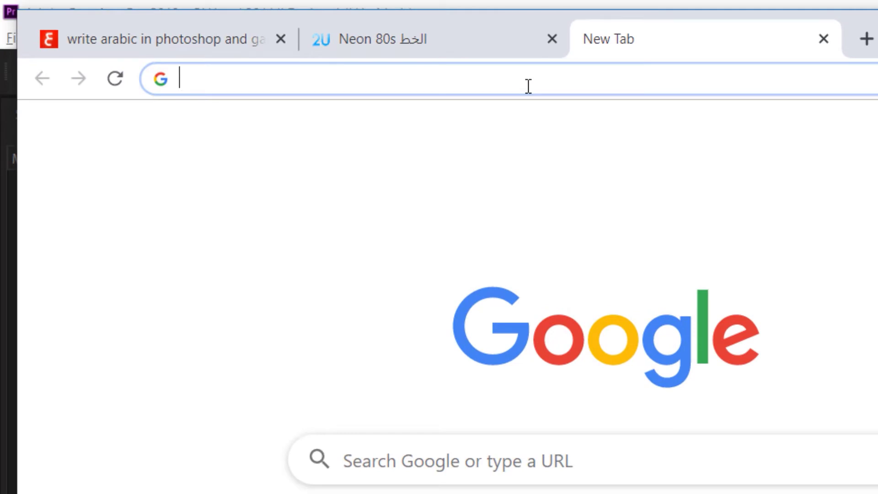
pyautogui.write('بقث')
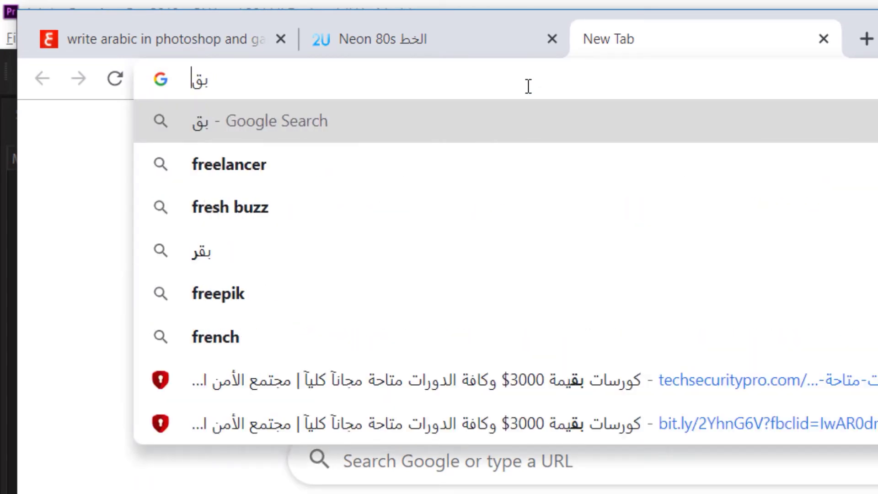
pyautogui.press('BackSpace')
pyautogui.press('BackSpace')
pyautogui.press('BackSpace')
pyautogui.write('f')
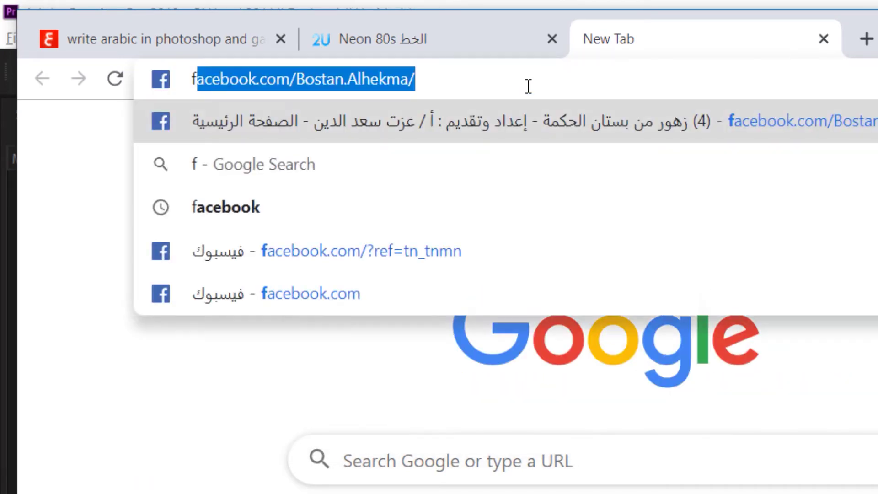
pyautogui.write('ree neon')
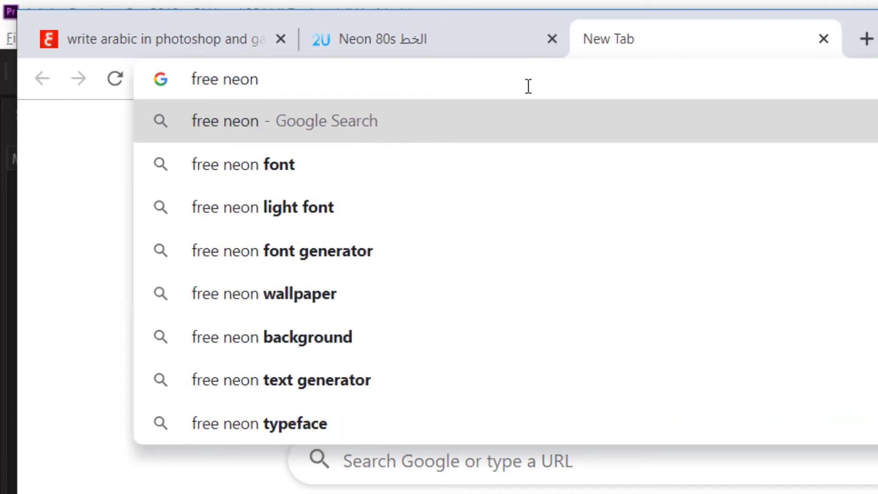
pyautogui.click(376, 165)
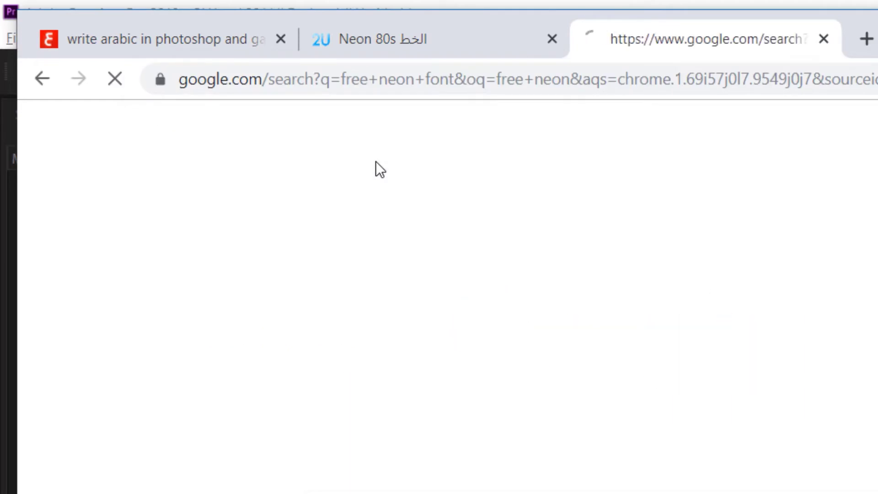
# Browse the free neon font results, then minimize Chrome to return to Premiere.
pyautogui.scroll(-3, 651, 319)
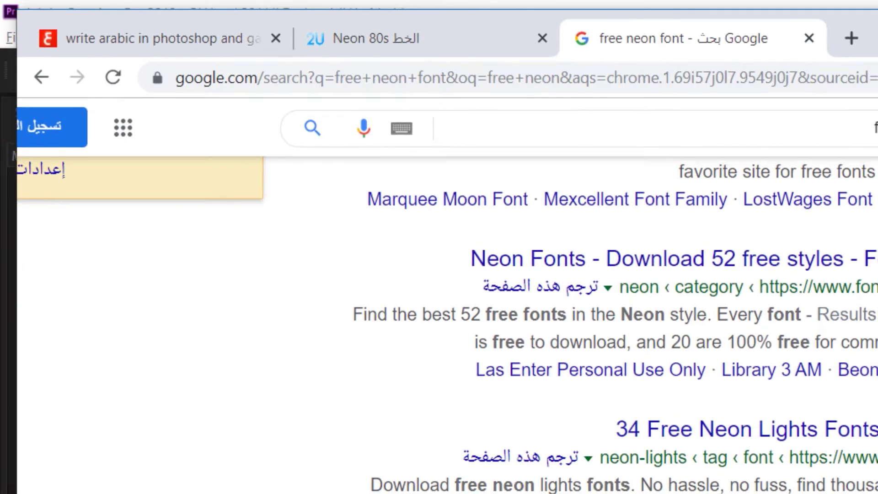
pyautogui.scroll(3, 652, 319)
pyautogui.scroll(-2, 494, 241)
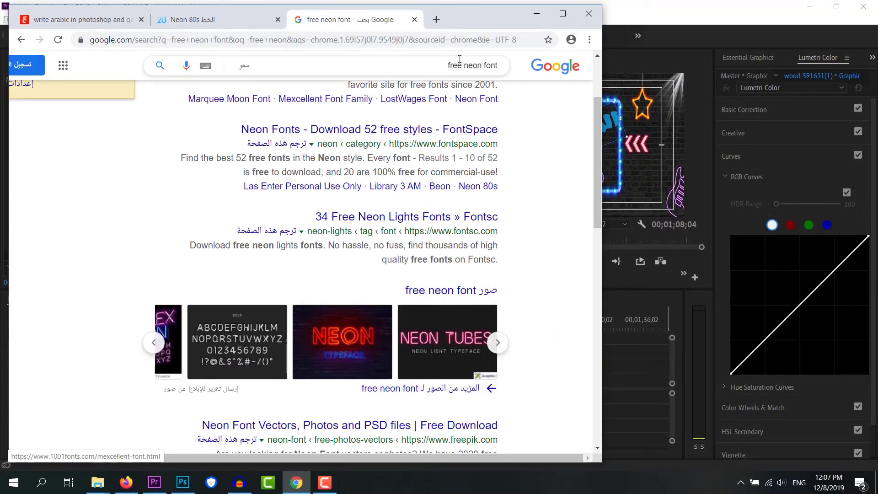
pyautogui.click(535, 13)
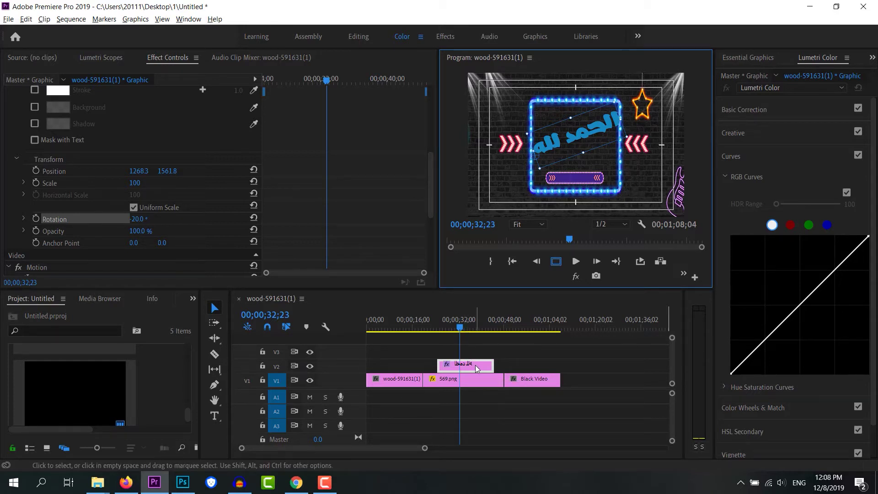
# Duplicate the Arabic text clip onto V3 and V4, and show the Effects panel.
pyautogui.moveTo(475, 366); pyautogui.dragTo(476, 351)
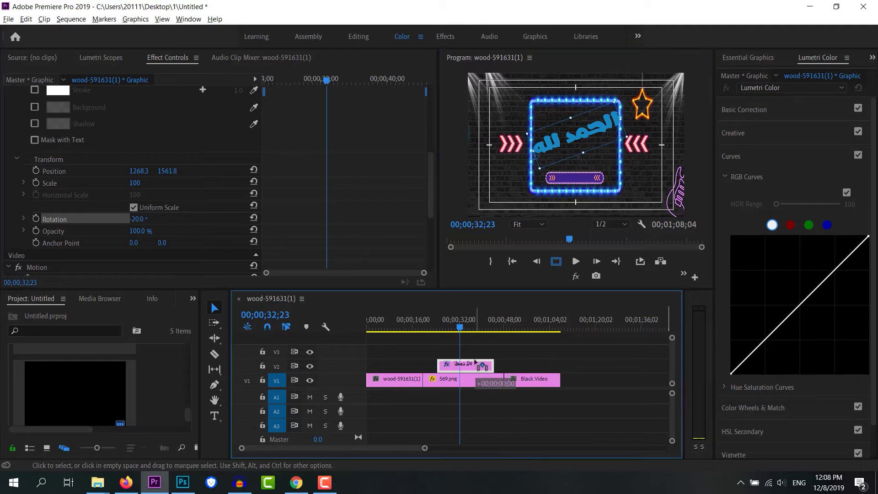
pyautogui.keyDown('alt'); pyautogui.moveTo(473, 350); pyautogui.dragTo(473, 338); pyautogui.keyUp('alt')
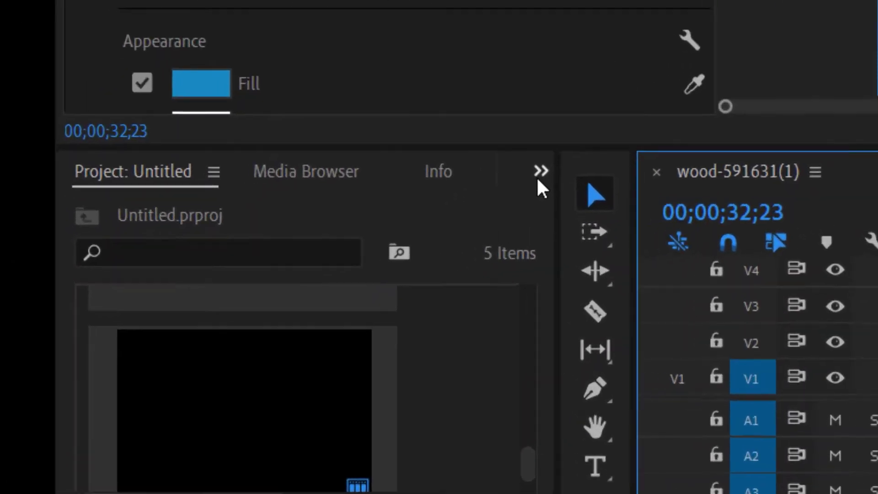
pyautogui.click(275, 270)
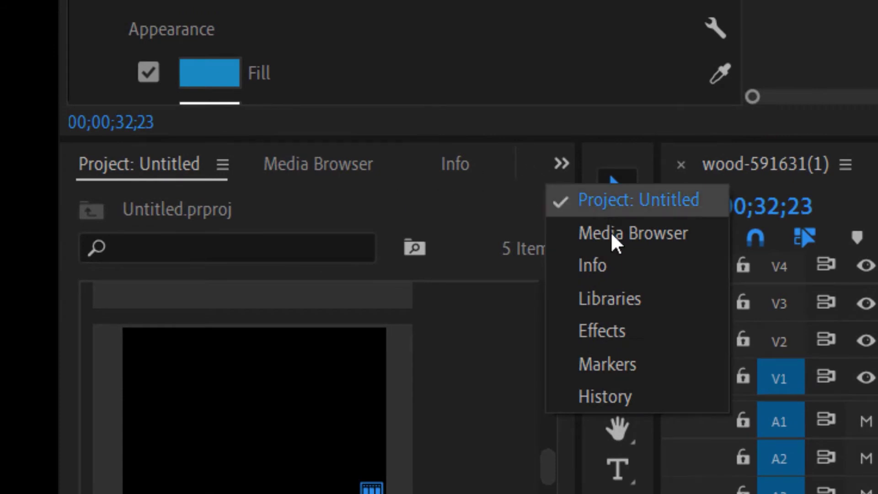
pyautogui.click(594, 336)
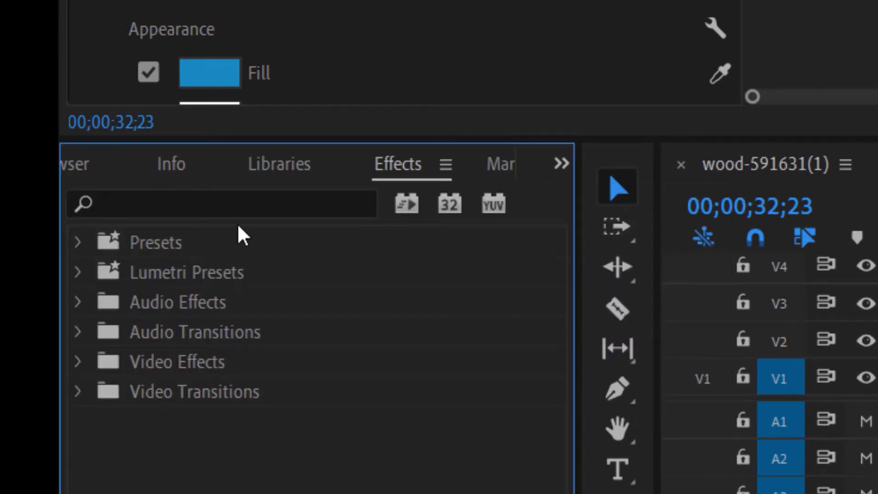
# Search 'cam' in Effects and drag Camera Blur onto the V3 text clip.
pyautogui.click(232, 197)
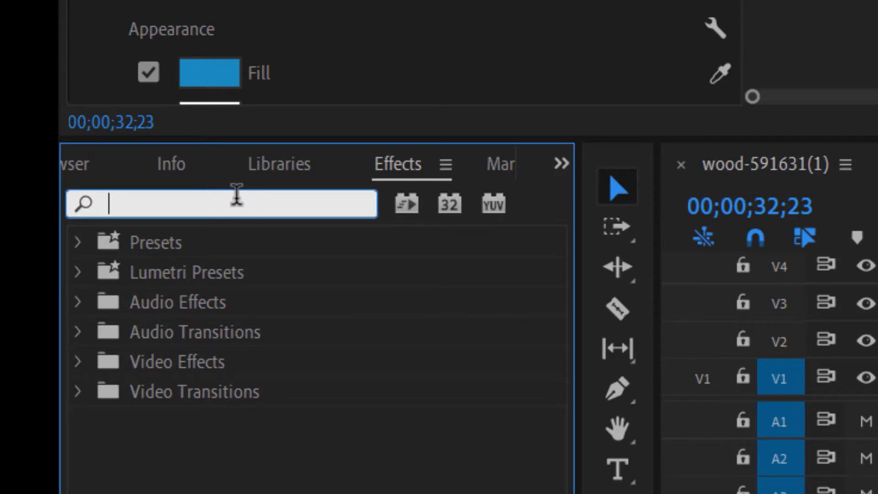
pyautogui.write('cam')
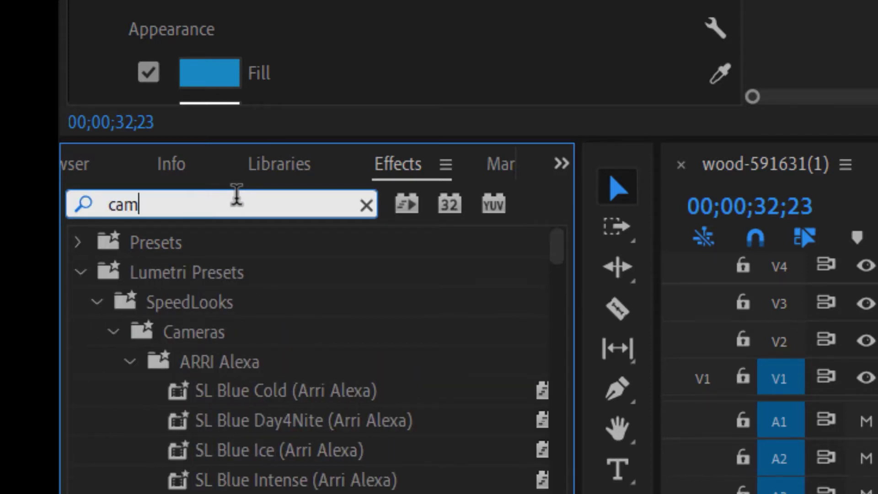
pyautogui.write('r')
pyautogui.press('BackSpace')
pyautogui.moveTo(553, 249); pyautogui.dragTo(560, 480)
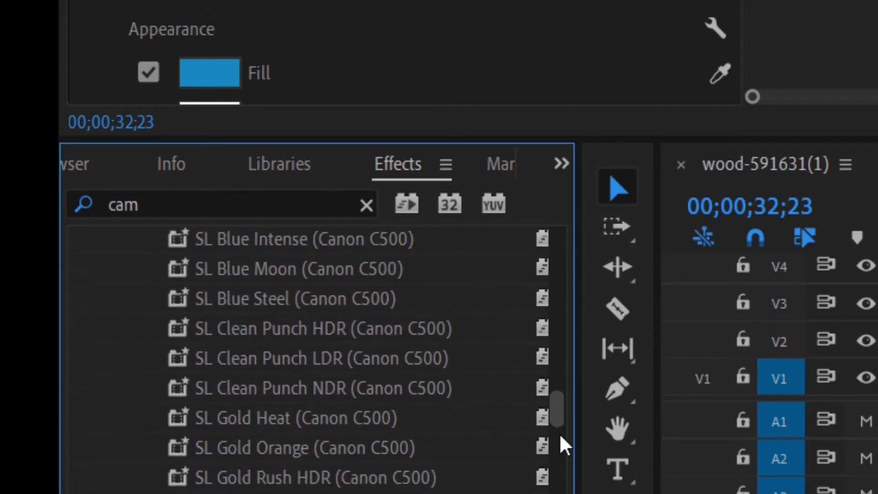
pyautogui.click(261, 468)
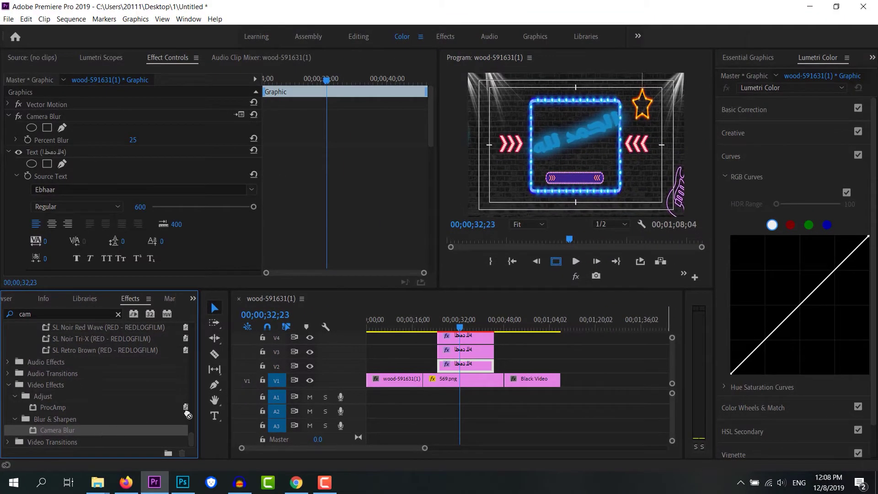
pyautogui.moveTo(188, 414); pyautogui.dragTo(491, 351)
# Set the copy's Camera Blur Percent Blur to 100 (after trying 50) and scrub to 00;00;29;11.
pyautogui.click(470, 368)
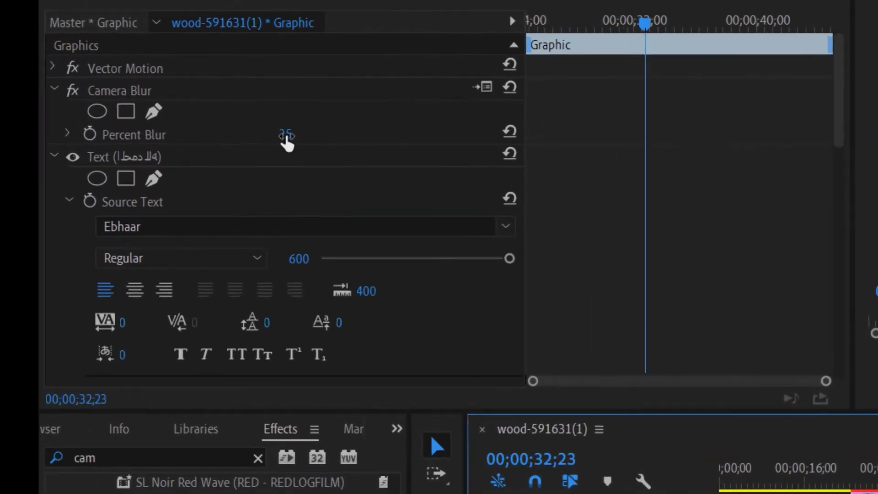
pyautogui.click(133, 141)
pyautogui.write('50')
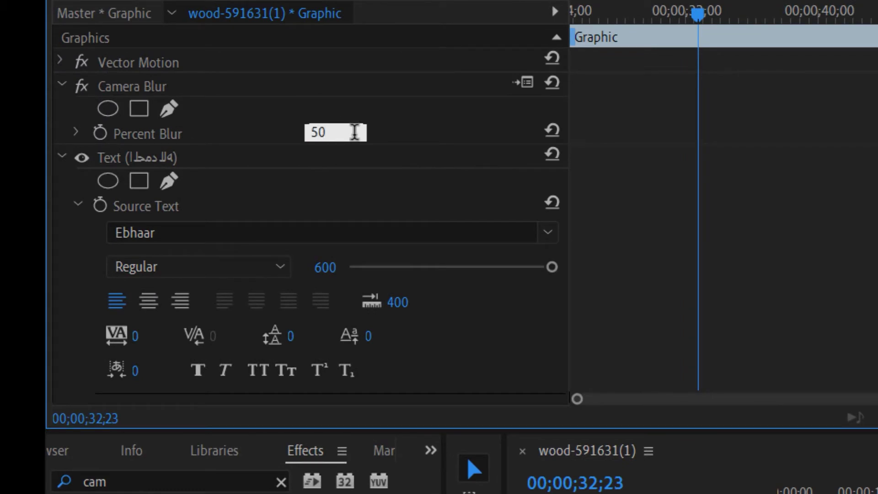
pyautogui.press('Return')
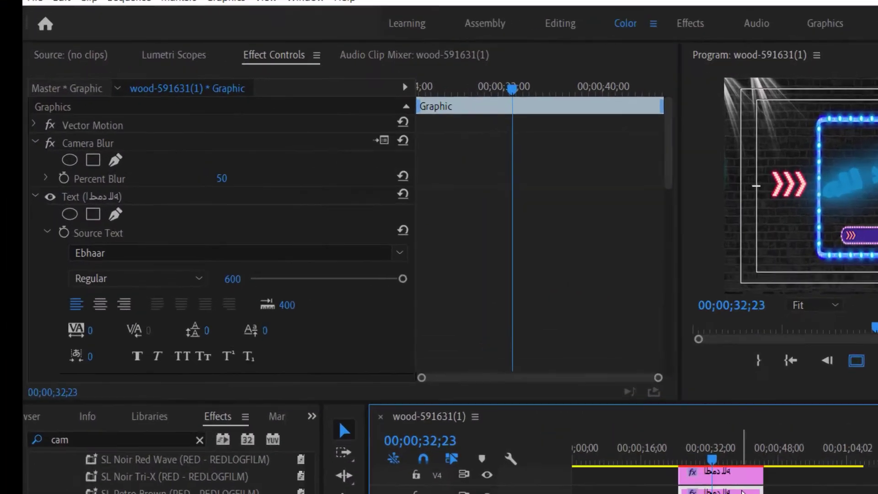
pyautogui.hotkey('ctrl', 'z')
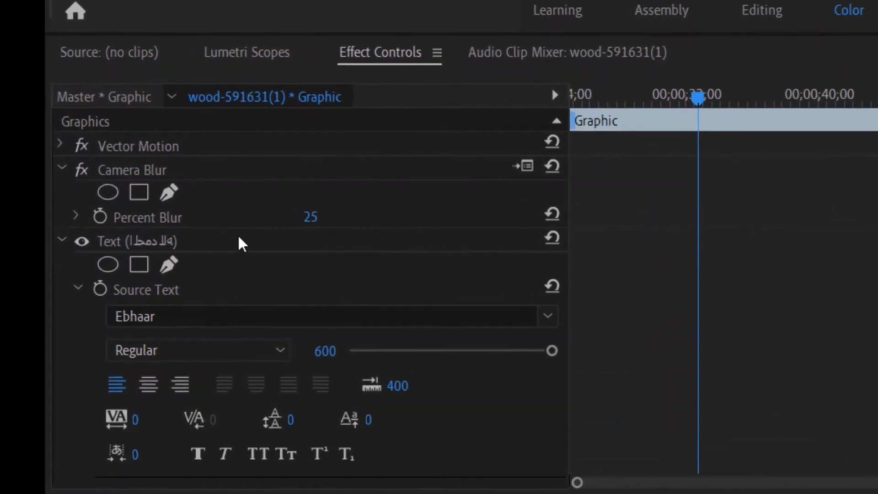
pyautogui.click(316, 217)
pyautogui.write('100')
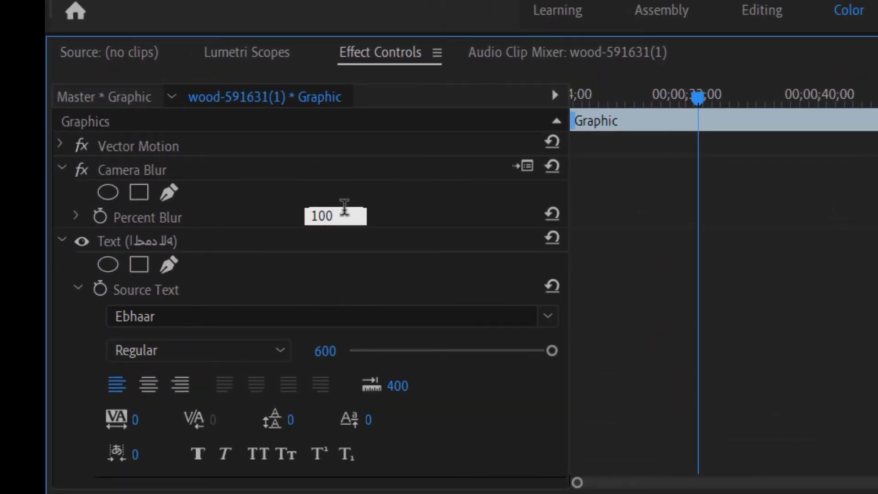
pyautogui.press('Return')
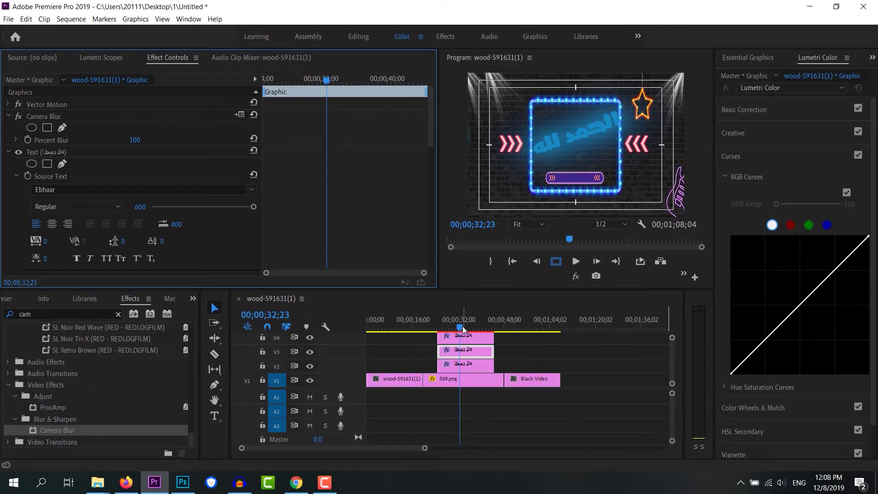
pyautogui.moveTo(461, 326); pyautogui.dragTo(456, 327)
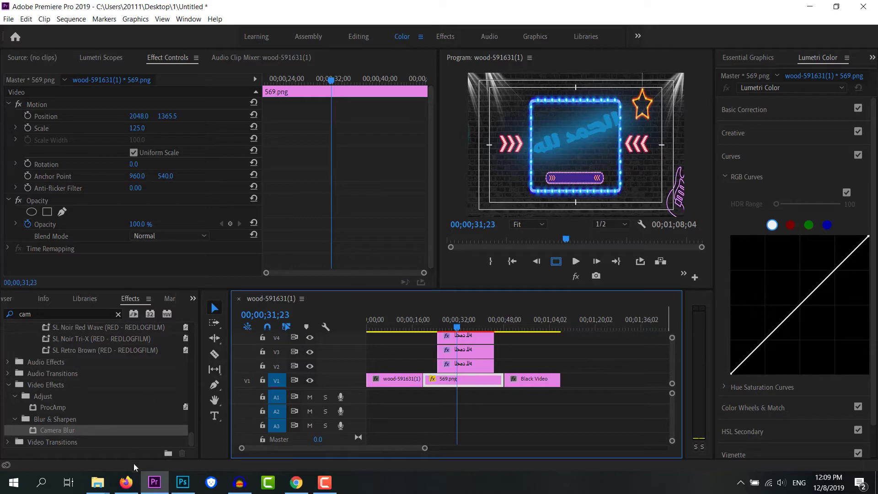
# Search Chrome for 'free neon sound effect', then minimize the browser.
pyautogui.click(296, 482)
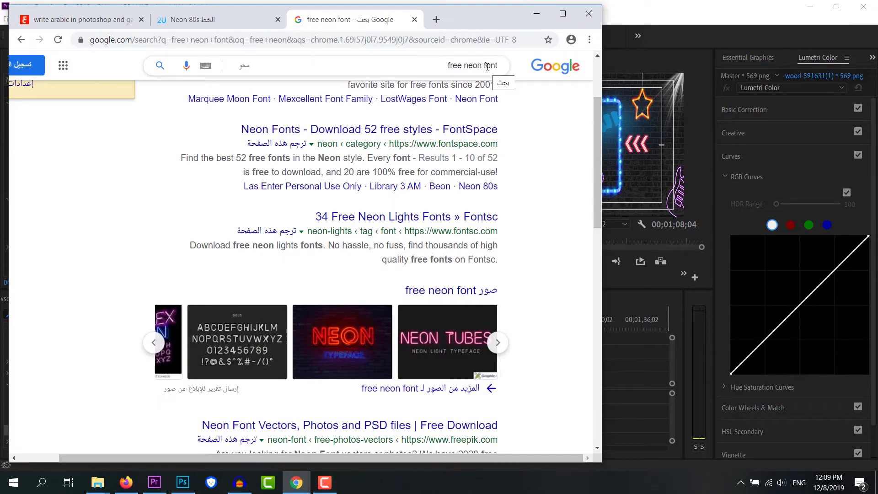
pyautogui.doubleClick(487, 67)
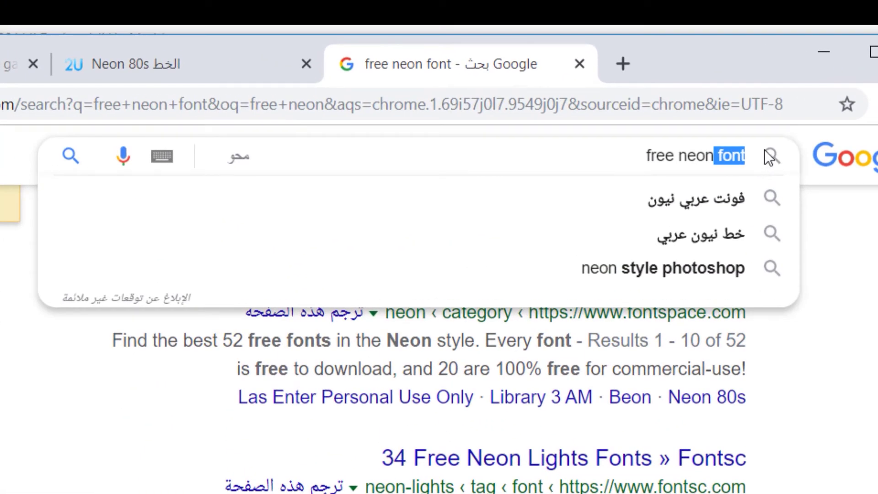
pyautogui.press('BackSpace')
pyautogui.write('e')
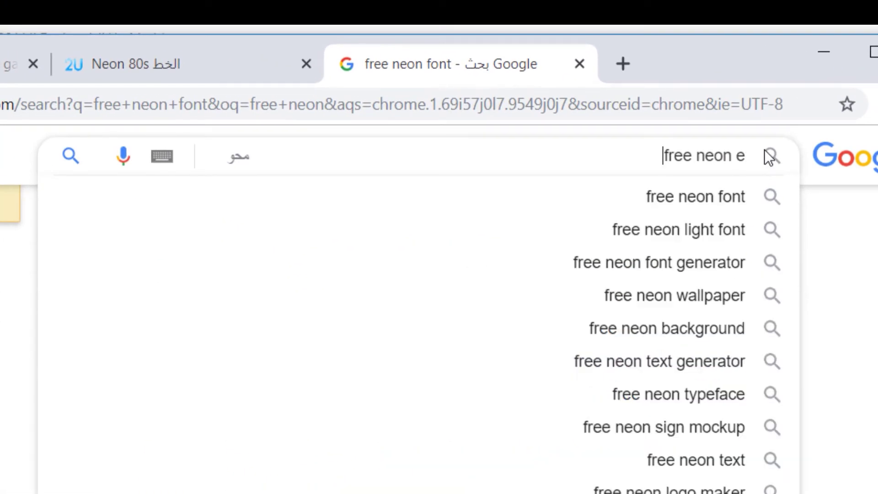
pyautogui.write('ffec')
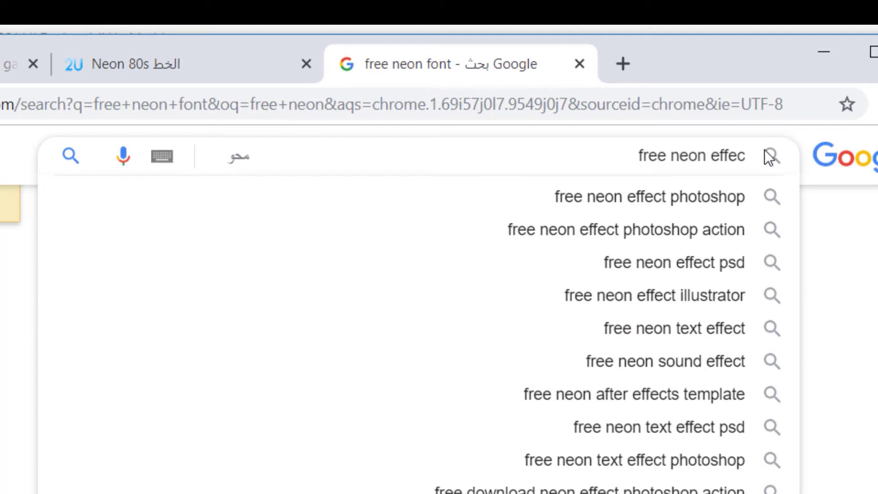
pyautogui.write('t sounds')
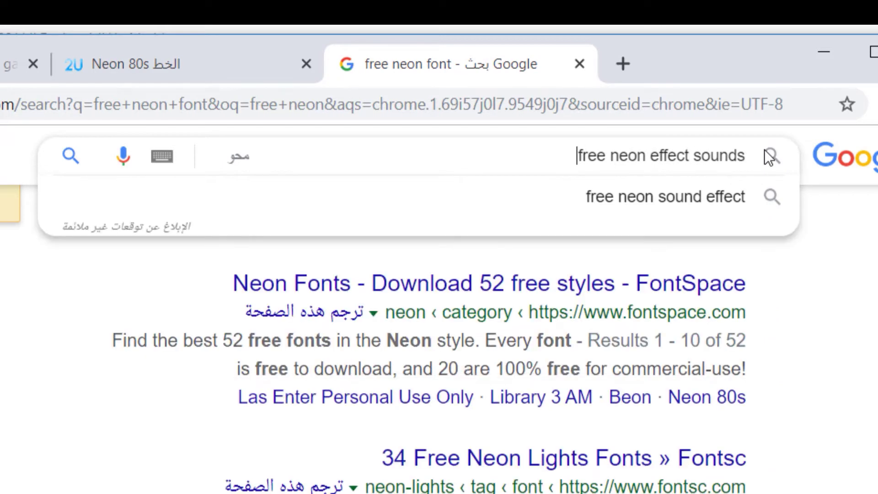
pyautogui.click(726, 192)
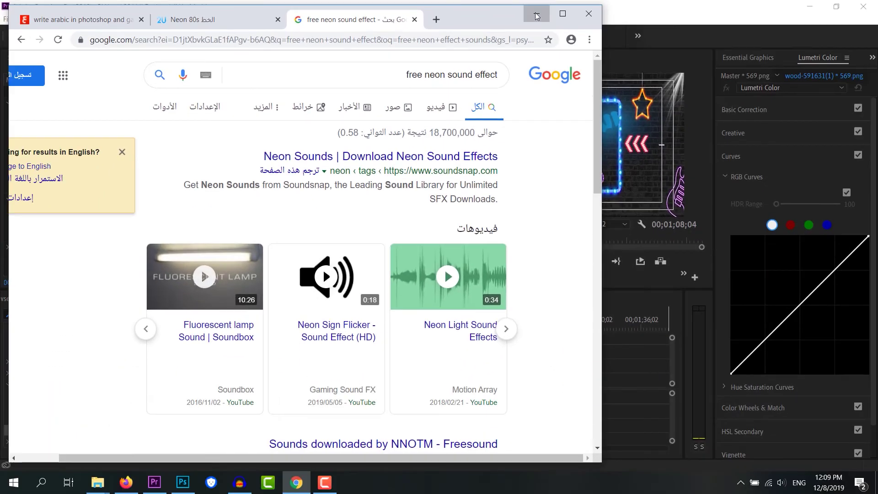
pyautogui.click(536, 14)
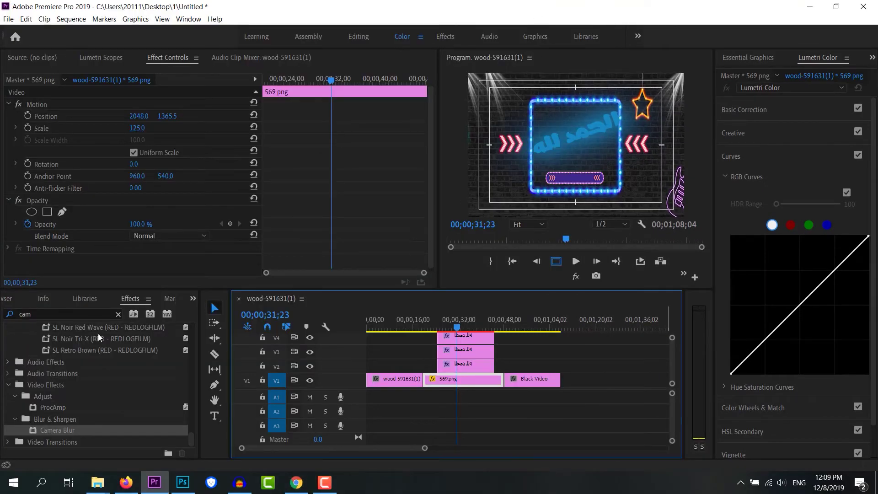
# Replace the old A1 audio with the Neon Light sound clip, lined up near the playhead.
pyautogui.scroll(1, 171, 372)
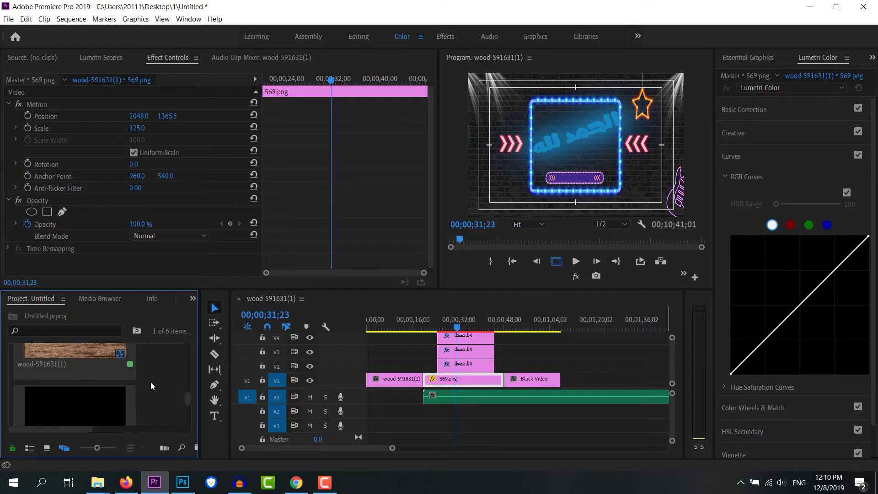
pyautogui.scroll(1, 155, 369)
pyautogui.scroll(-1, 155, 372)
pyautogui.moveTo(100, 385)
pyautogui.mouseDown()
pyautogui.moveTo(473, 420)
pyautogui.moveTo(93, 396)
pyautogui.mouseUp()
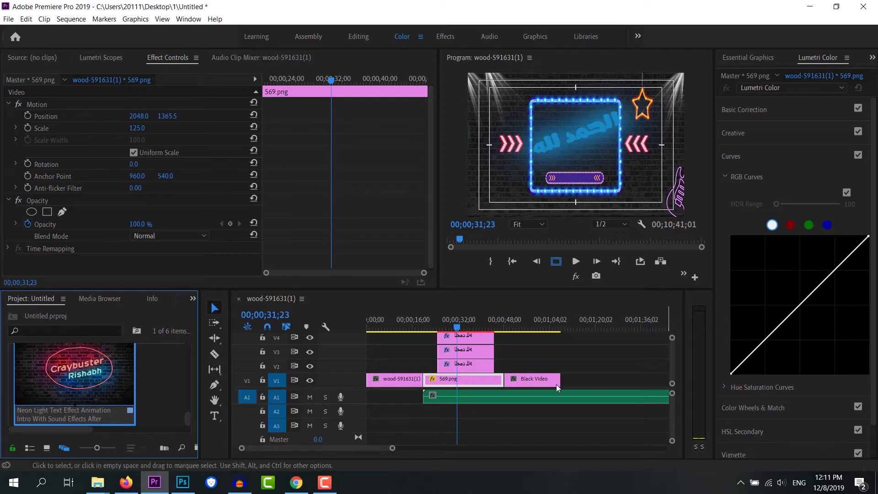
pyautogui.click(549, 396)
pyautogui.press('Delete')
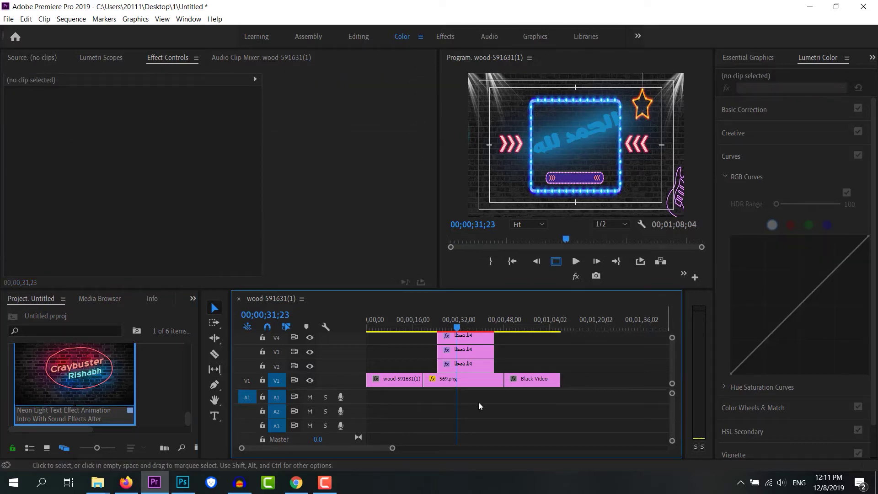
pyautogui.moveTo(75, 369); pyautogui.dragTo(450, 398)
pyautogui.moveTo(449, 401); pyautogui.dragTo(445, 403)
# Play the title from its start with the new neon sound.
pyautogui.moveTo(458, 326); pyautogui.dragTo(441, 327)
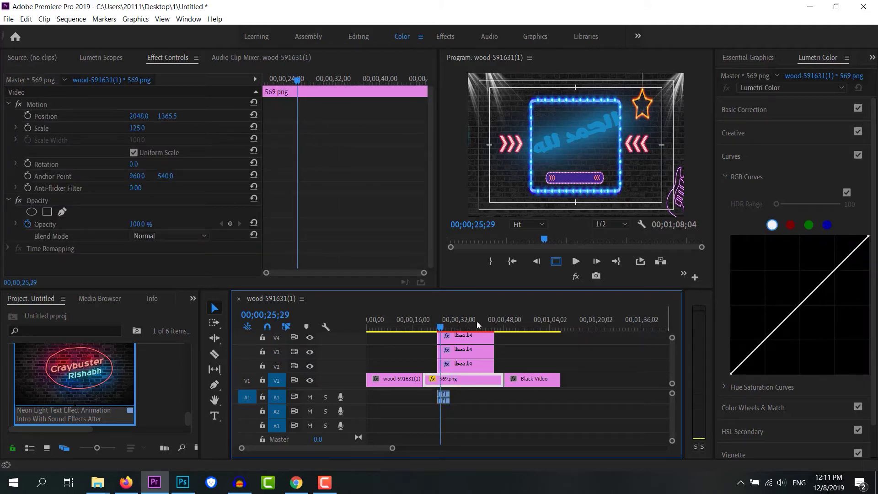
pyautogui.click(578, 266)
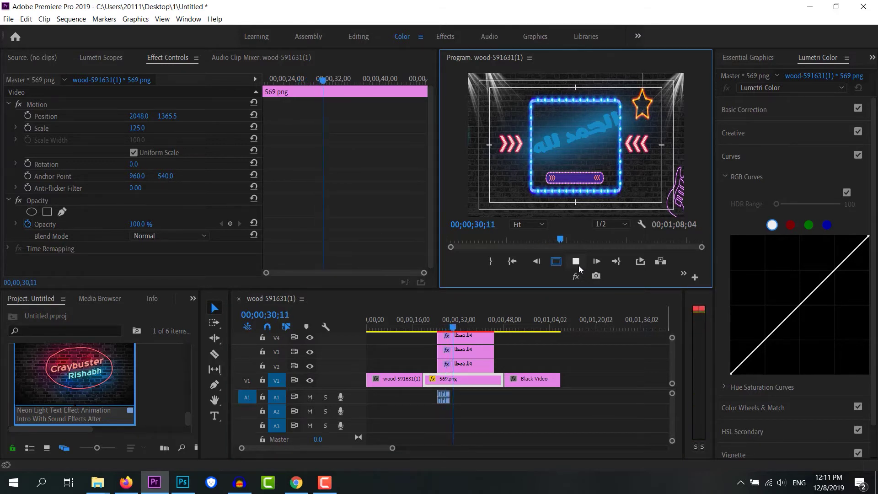
pyautogui.click(470, 350)
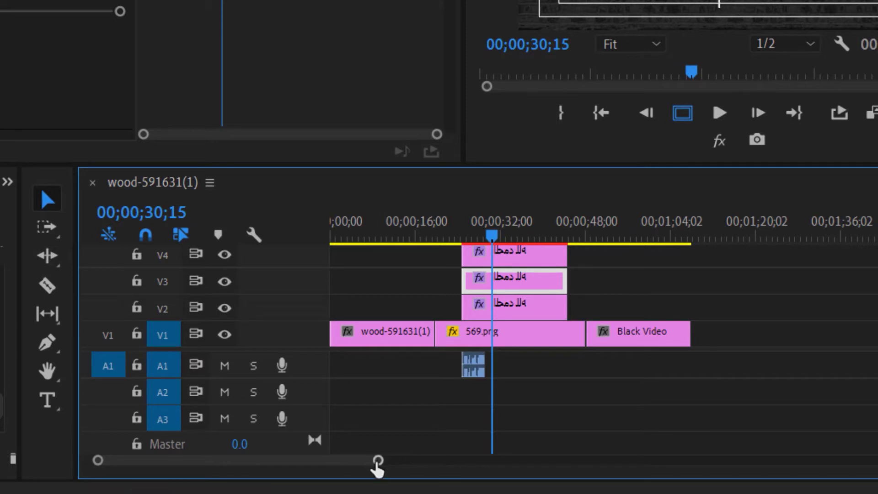
# Zoom into the timeline and razor the V3 title clip with five cuts up to about 30 seconds.
pyautogui.scroll(3, 352, 466)
pyautogui.scroll(3, 318, 465)
pyautogui.scroll(2, 297, 465)
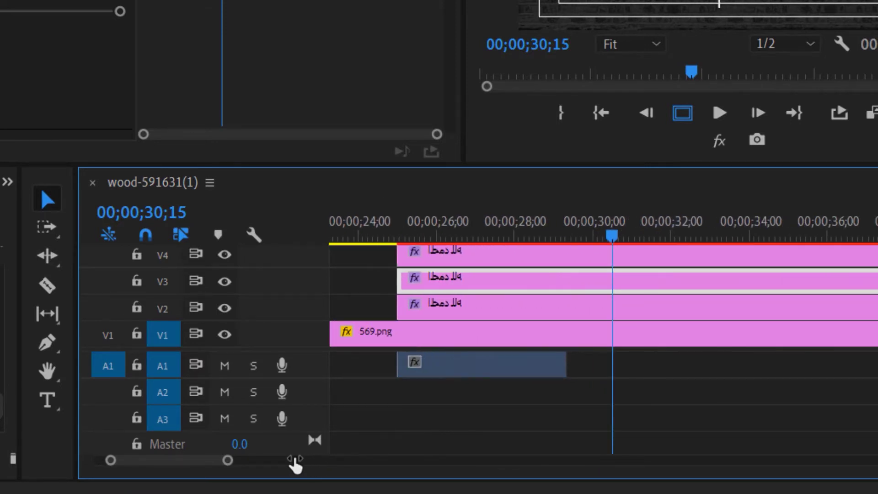
pyautogui.scroll(2, 293, 465)
pyautogui.scroll(-2, 283, 464)
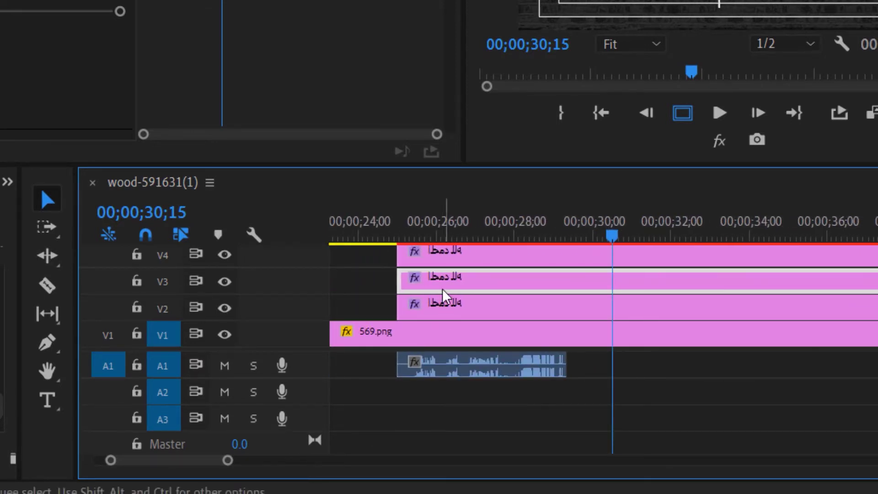
pyautogui.click(47, 286)
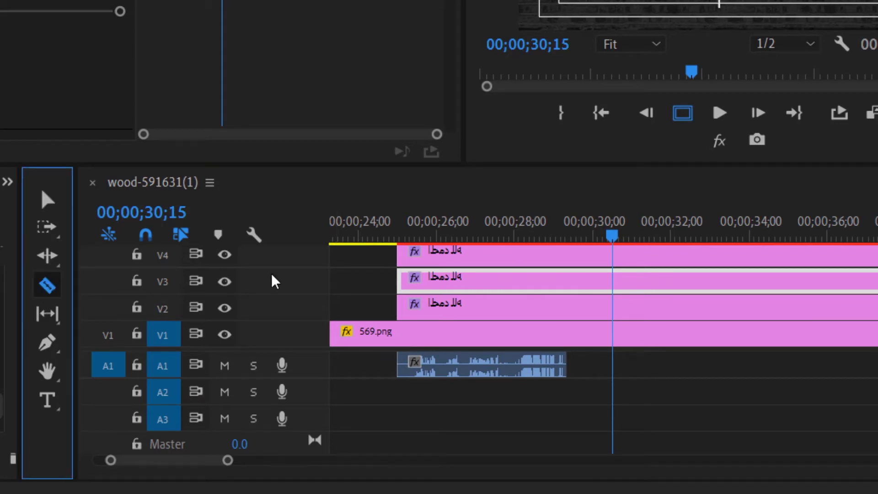
pyautogui.click(437, 279)
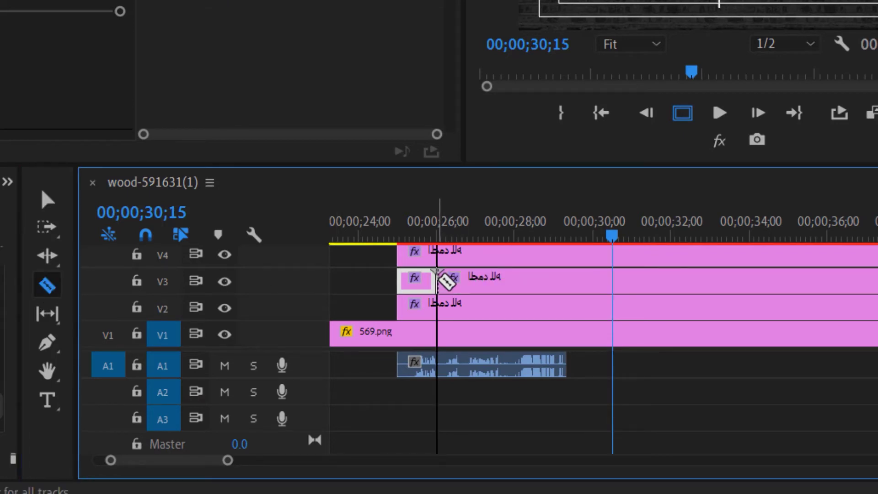
pyautogui.click(446, 280)
pyautogui.click(491, 280)
pyautogui.click(505, 280)
pyautogui.click(567, 280)
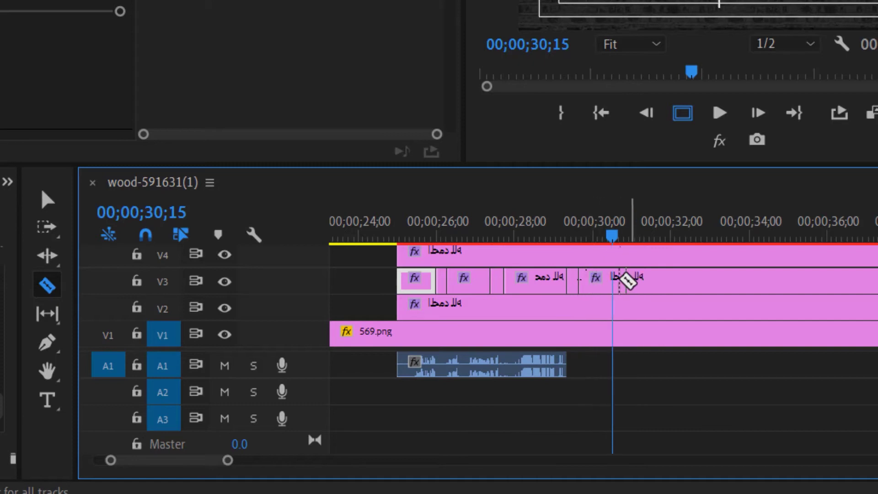
# Add six more V3 cuts from the playhead to about 35 seconds, then return to the Selection tool.
pyautogui.click(613, 280)
pyautogui.click(625, 279)
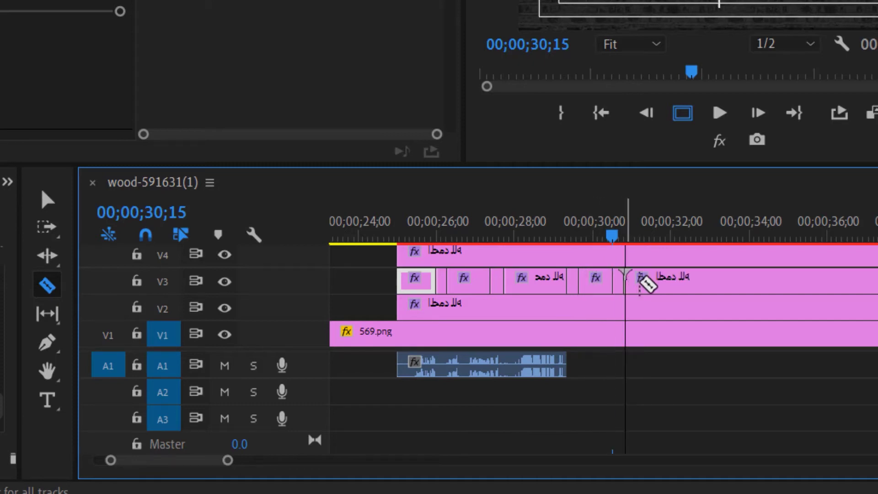
pyautogui.click(690, 278)
pyautogui.click(705, 280)
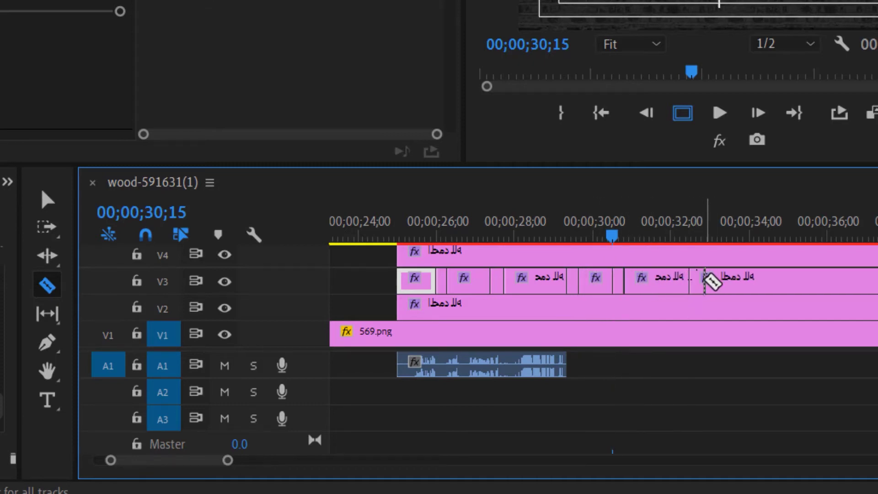
pyautogui.click(775, 280)
pyautogui.click(790, 280)
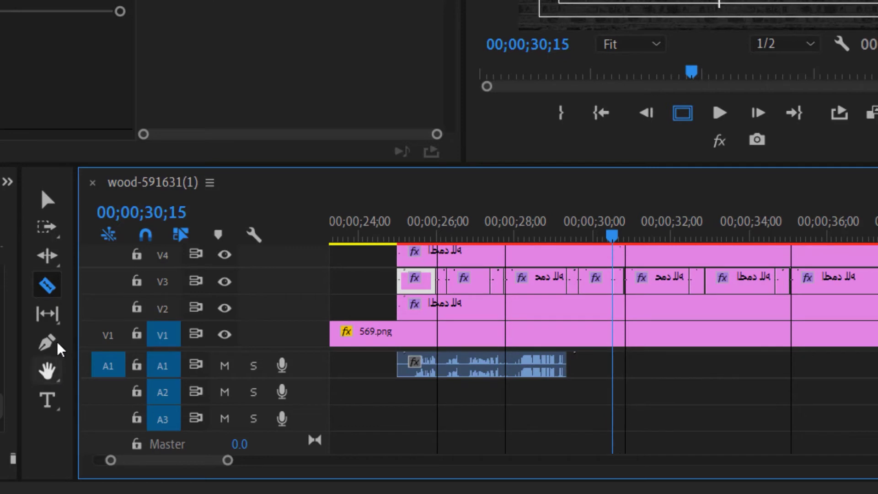
pyautogui.click(46, 198)
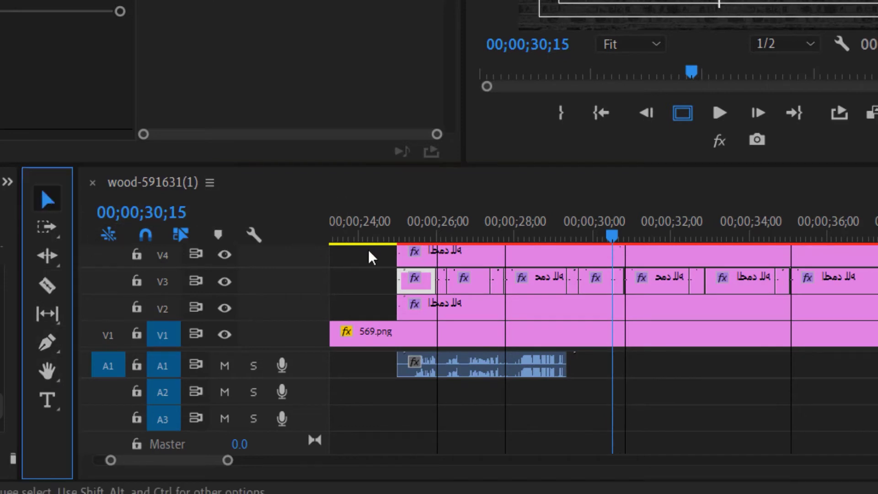
# Move short V3 title pieces aside to leave black flicker gaps, including one near 35 seconds.
pyautogui.click(443, 277)
pyautogui.moveTo(443, 283); pyautogui.dragTo(501, 288)
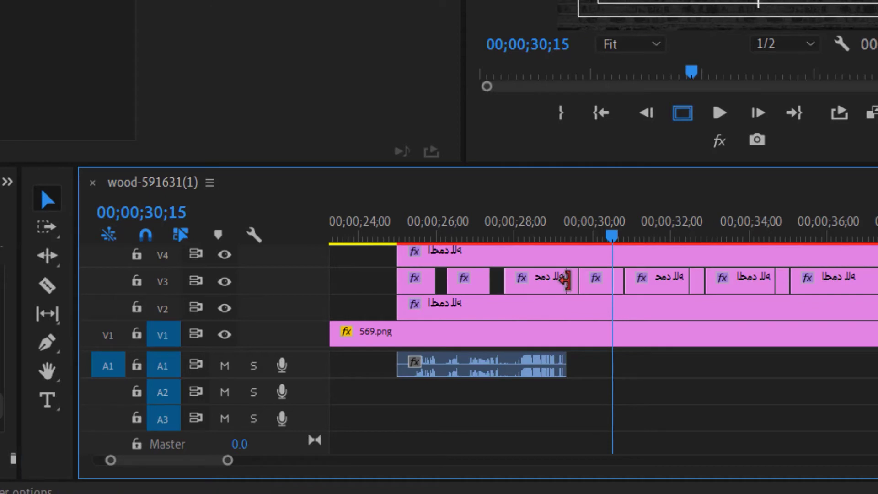
pyautogui.moveTo(501, 288); pyautogui.dragTo(574, 281)
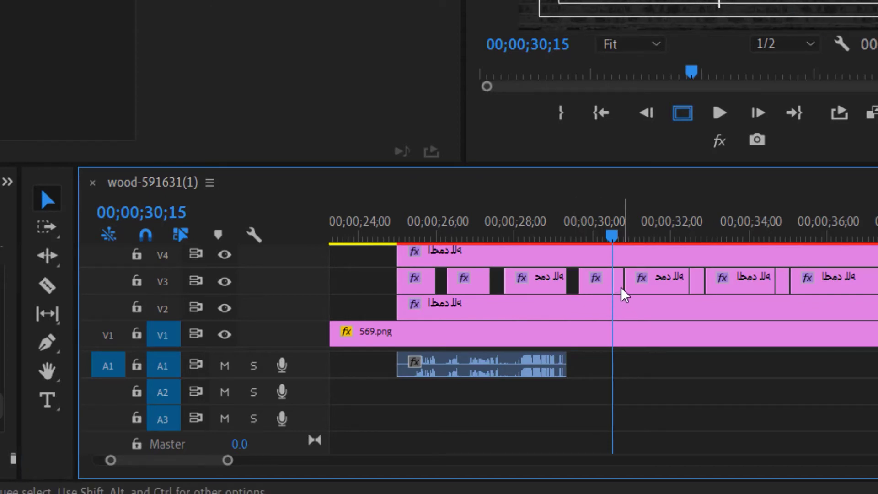
pyautogui.moveTo(701, 297); pyautogui.dragTo(783, 293)
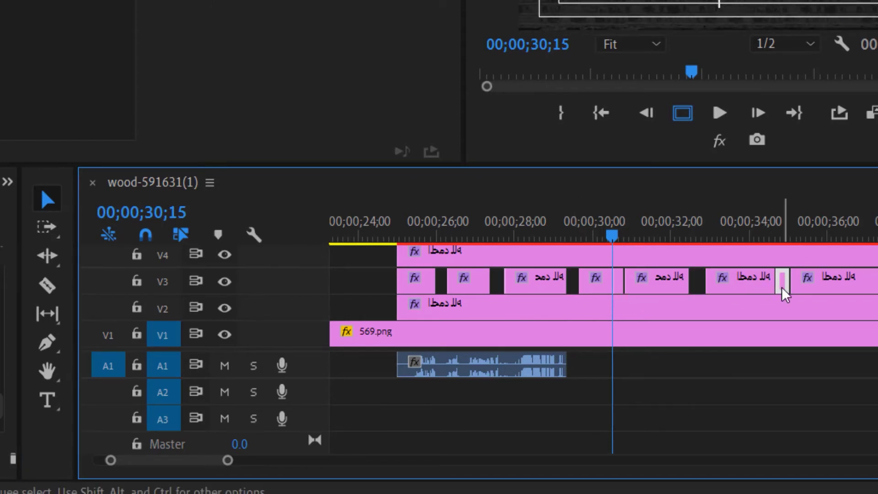
# Paste extra copies of the A1 neon sound clip after the original and slide them together.
pyautogui.click(520, 374)
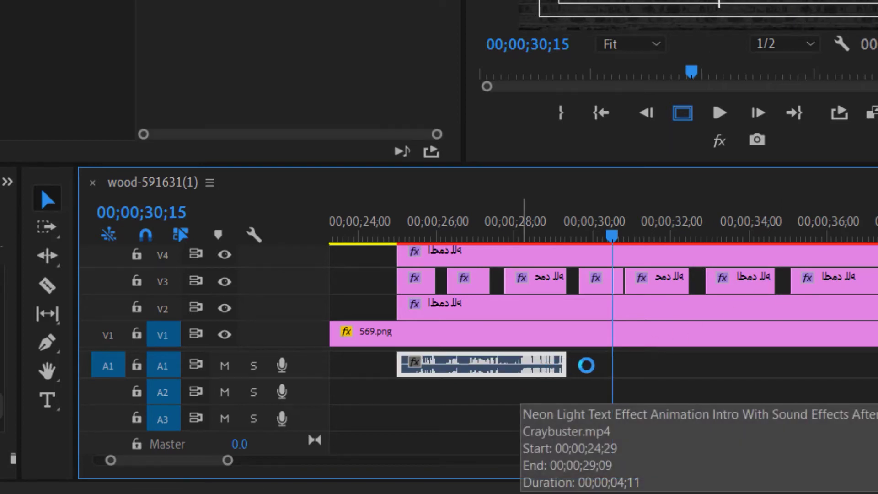
pyautogui.click(582, 367)
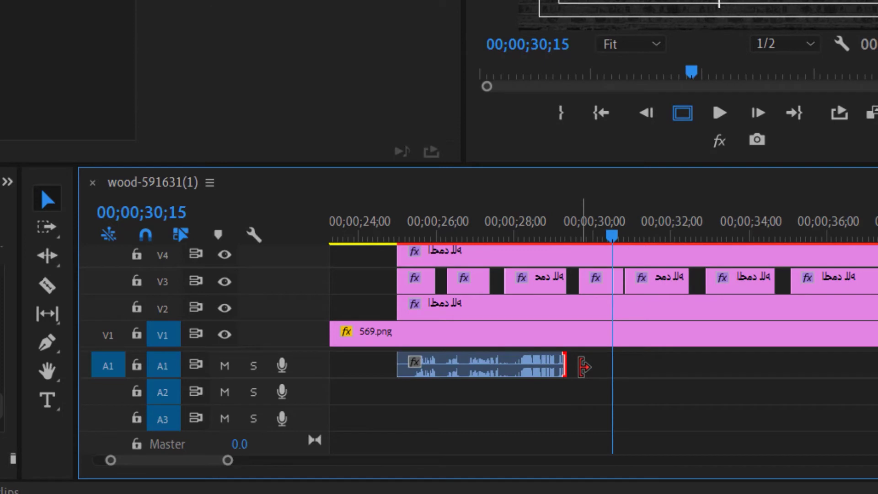
pyautogui.hotkey('ctrl', 'v')
pyautogui.hotkey('ctrl', 'v')
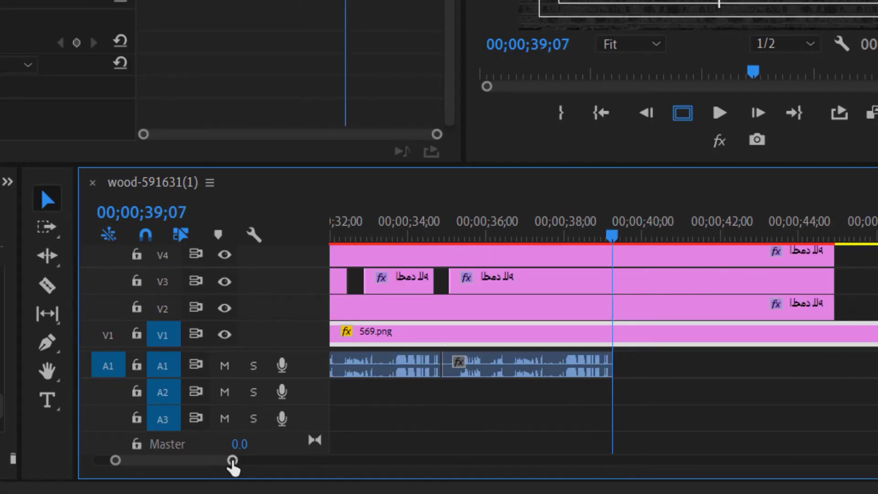
pyautogui.moveTo(234, 462); pyautogui.dragTo(373, 461)
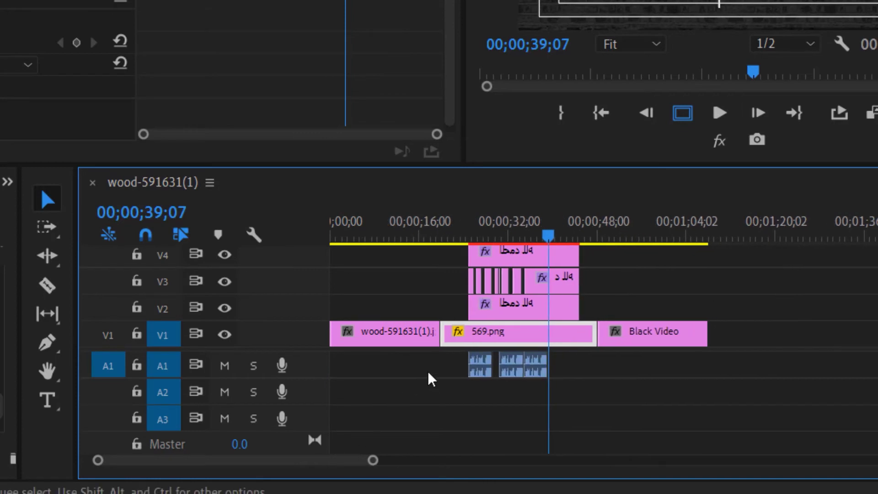
pyautogui.moveTo(517, 369)
pyautogui.mouseDown()
pyautogui.moveTo(505, 371)
pyautogui.moveTo(529, 371)
pyautogui.mouseUp()
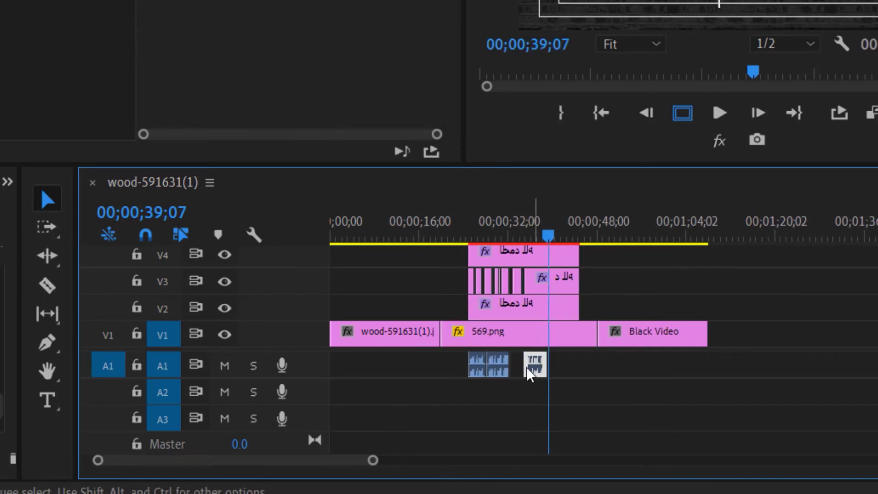
# Butt the sound copies together, nest them with the default name, and play back from 25;01.
pyautogui.moveTo(529, 371); pyautogui.dragTo(497, 369)
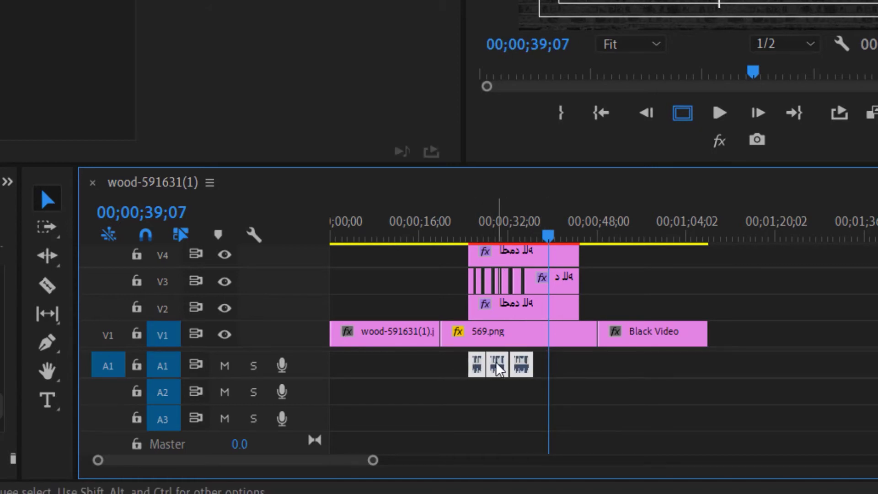
pyautogui.rightClick(499, 368)
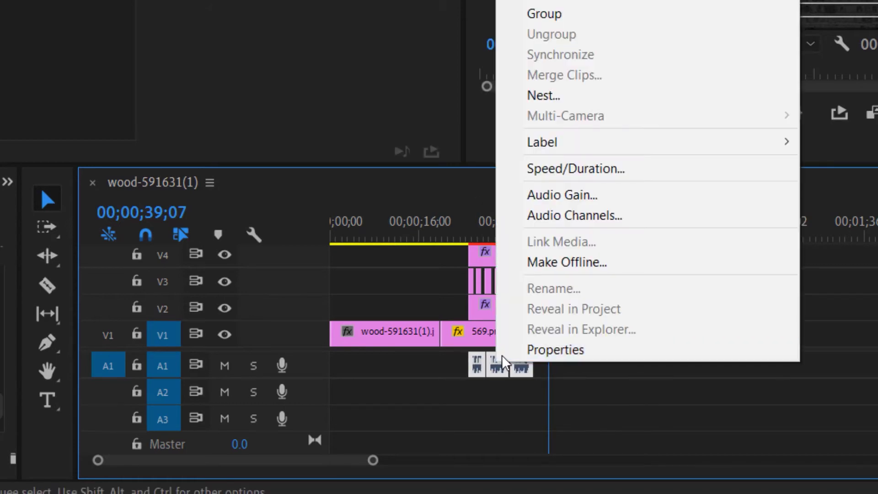
pyautogui.click(575, 98)
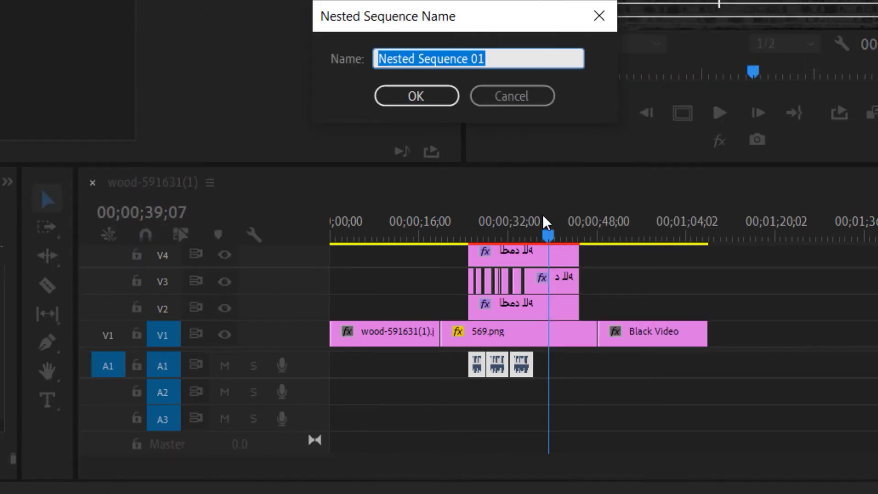
pyautogui.click(418, 96)
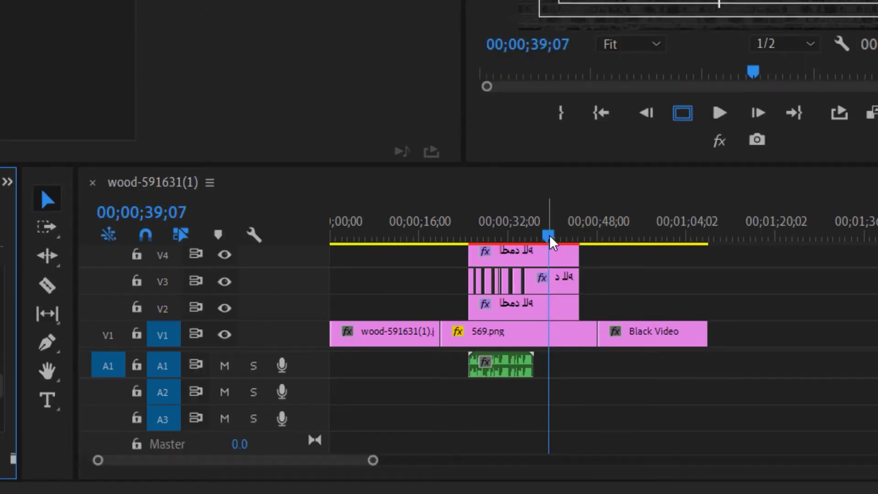
pyautogui.moveTo(502, 237); pyautogui.dragTo(470, 238)
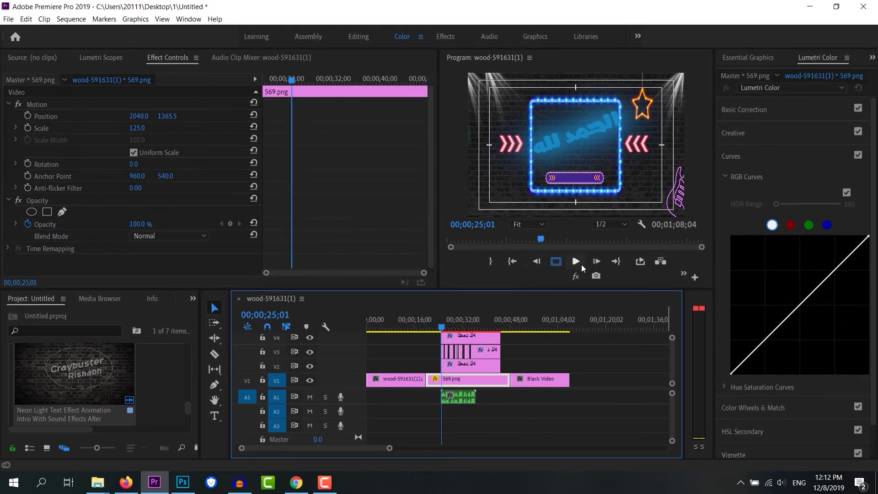
pyautogui.click(580, 262)
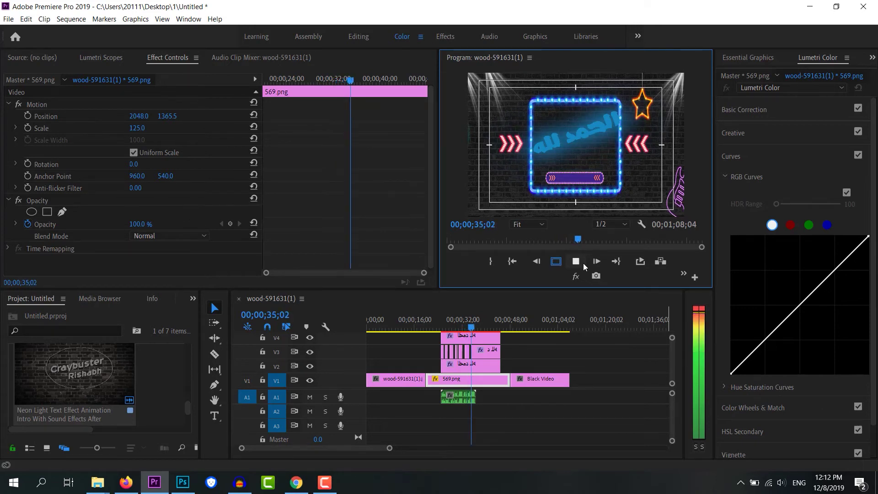
pyautogui.press('XF86AudioLowerVolume')
pyautogui.press('XF86AudioRaiseVolume')
pyautogui.press('XF86AudioRaiseVolume')
pyautogui.click(575, 262)
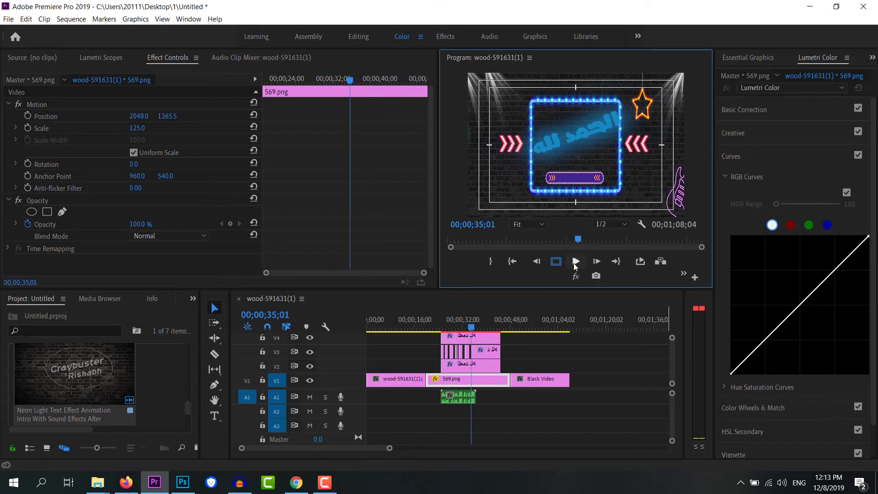
pyautogui.click(569, 263)
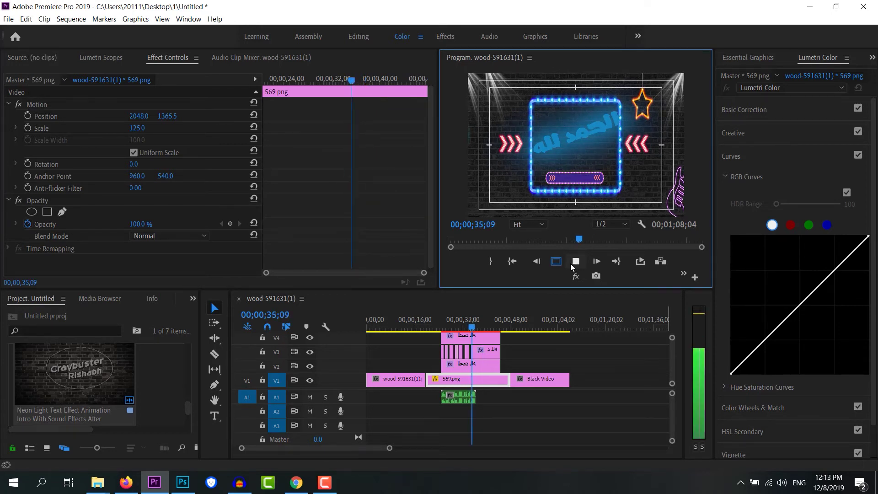
pyautogui.click(569, 262)
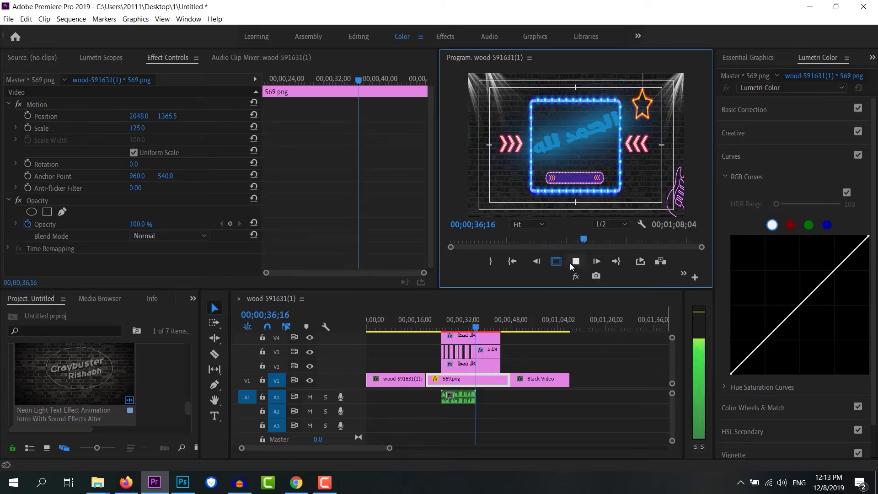
pyautogui.click(570, 262)
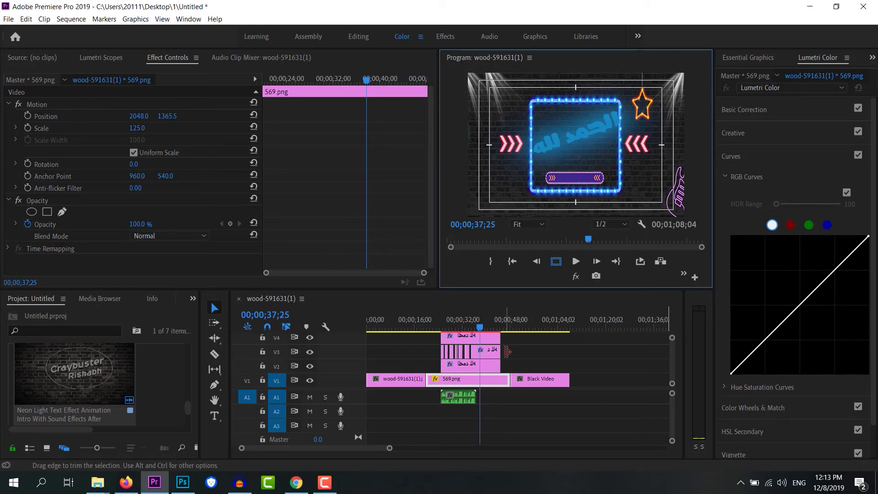
# Nest the selected V3 title clips into a nested sequence.
pyautogui.moveTo(513, 336)
pyautogui.mouseDown()
pyautogui.moveTo(477, 335)
pyautogui.moveTo(450, 370)
pyautogui.mouseUp()
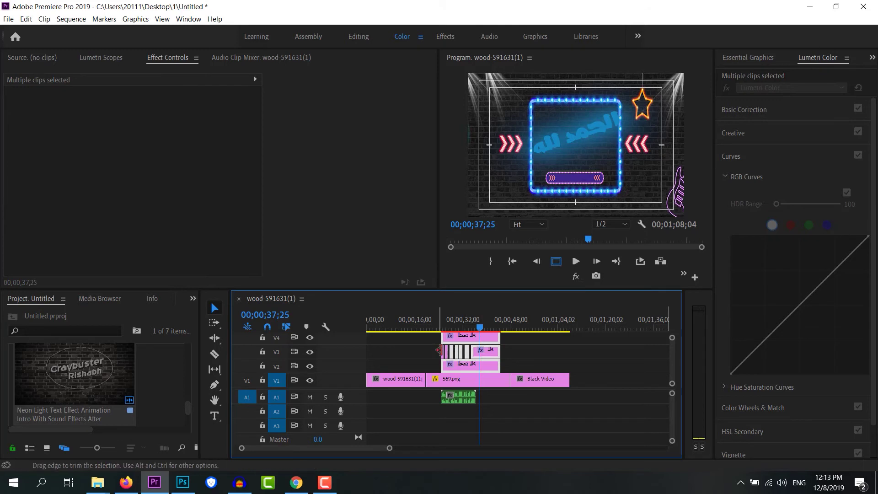
pyautogui.click(528, 349)
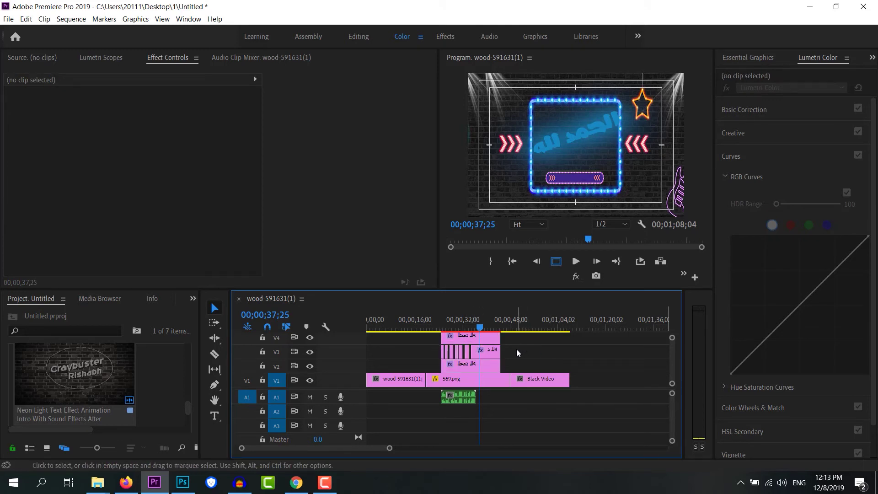
pyautogui.moveTo(517, 349); pyautogui.dragTo(434, 350)
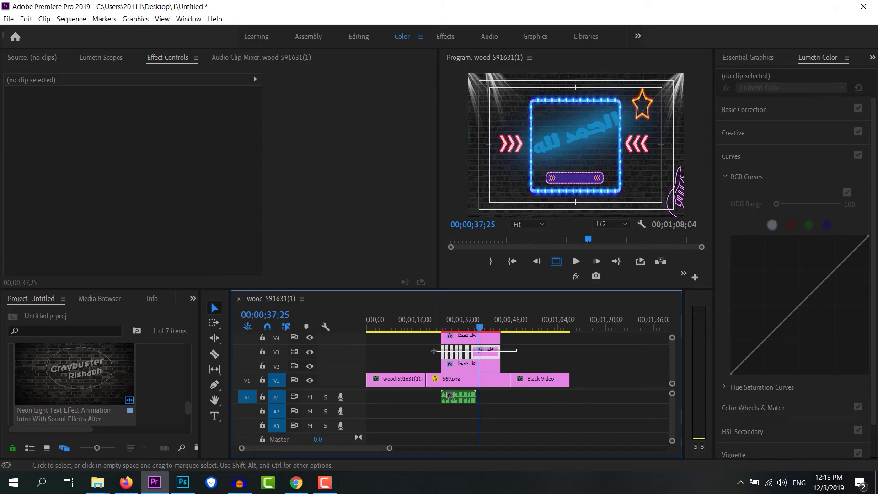
pyautogui.rightClick(487, 359)
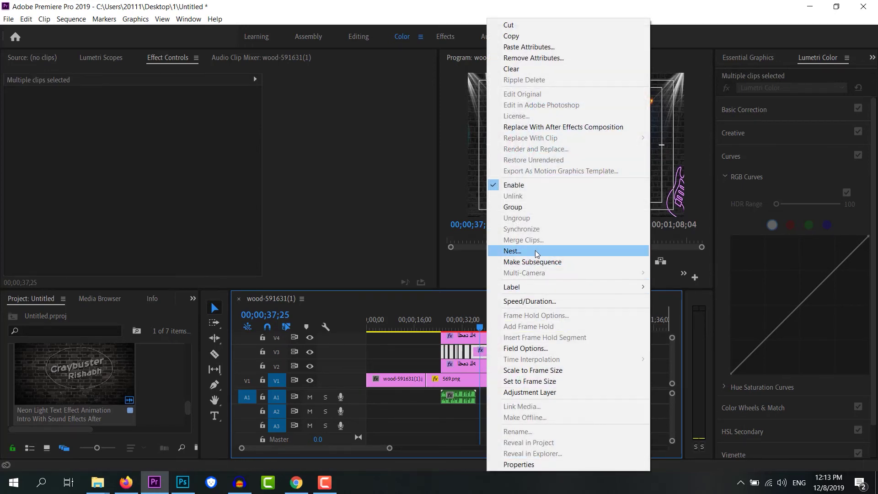
pyautogui.click(537, 254)
pyautogui.click(411, 253)
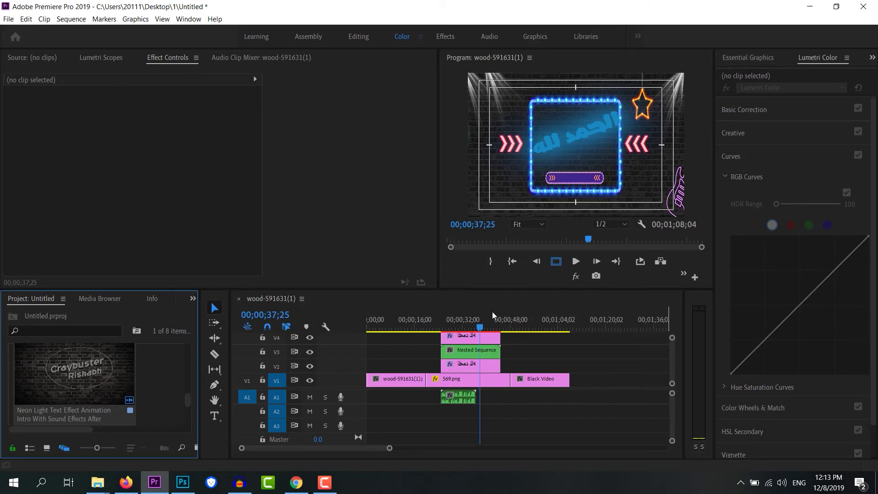
# Nest the V2–V4 title clips into one sequence and return the playhead to the title start.
pyautogui.moveTo(511, 334); pyautogui.dragTo(467, 365)
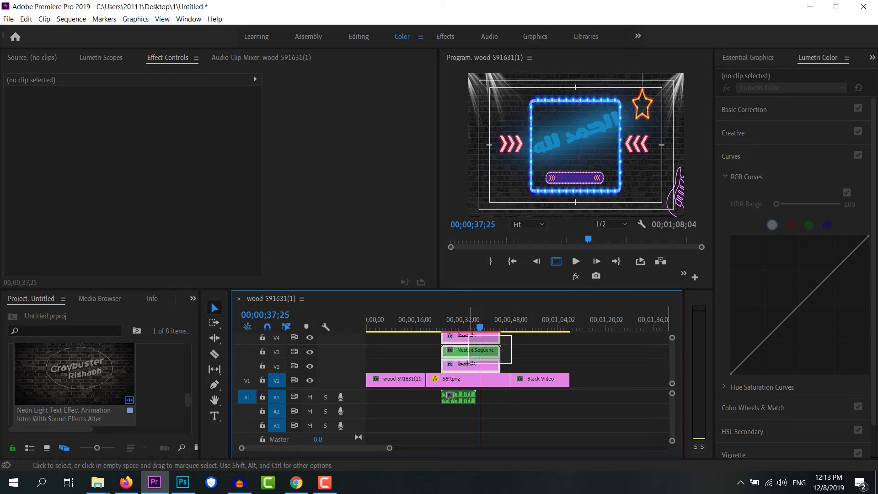
pyautogui.rightClick(467, 366)
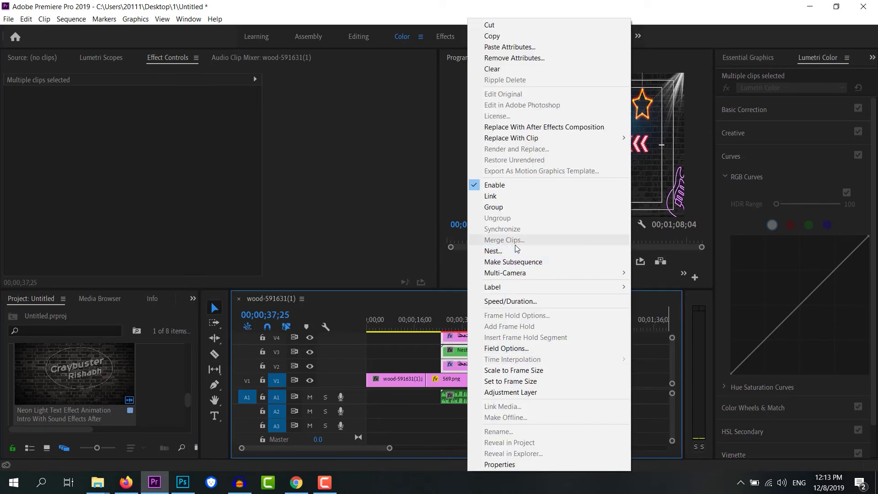
pyautogui.click(510, 251)
pyautogui.click(426, 252)
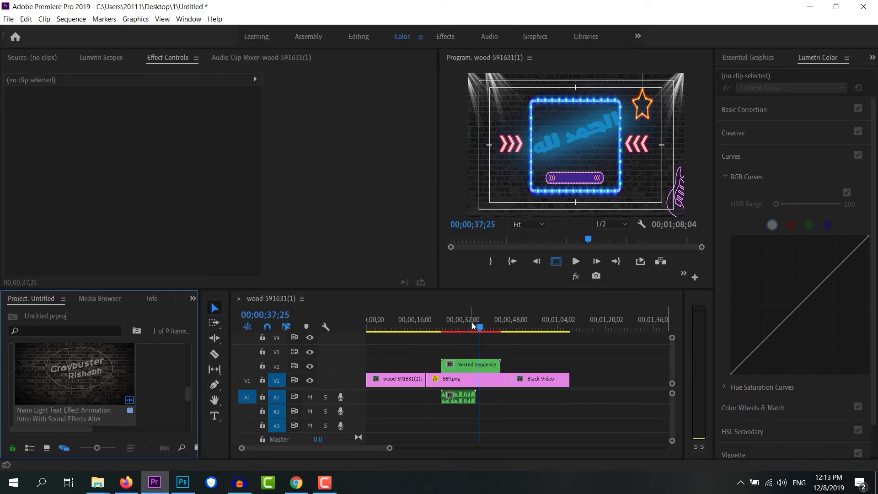
pyautogui.moveTo(478, 324); pyautogui.dragTo(442, 331)
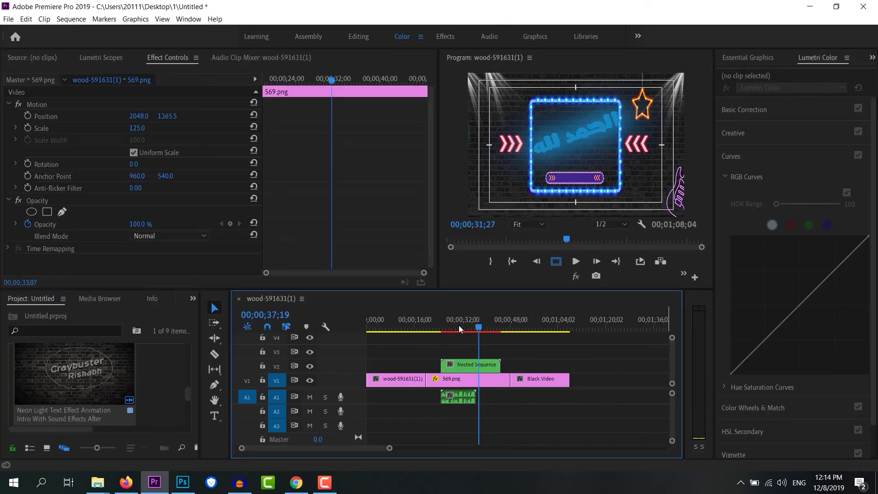
# Add a Scale keyframe of 0 at the nested title's start.
pyautogui.click(572, 260)
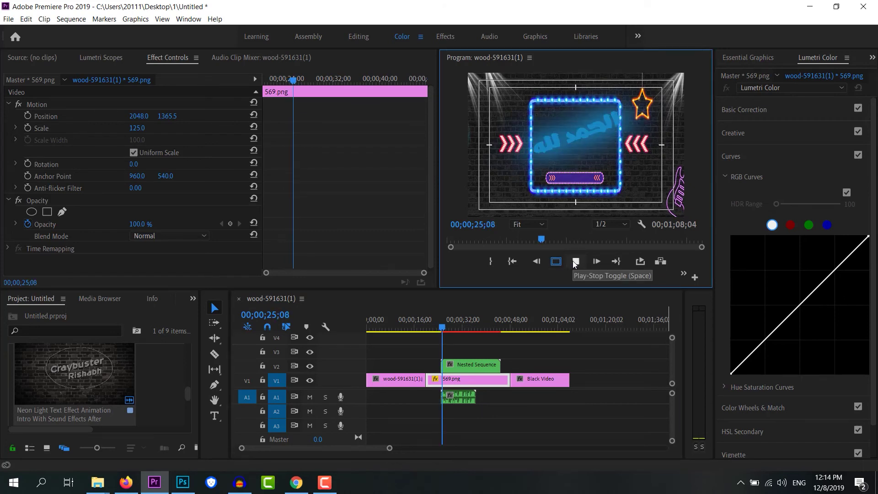
pyautogui.click(572, 260)
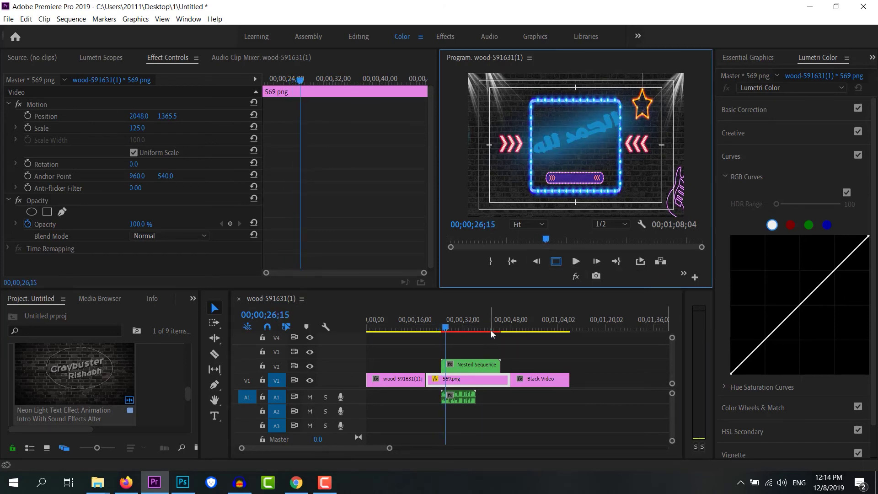
pyautogui.click(472, 363)
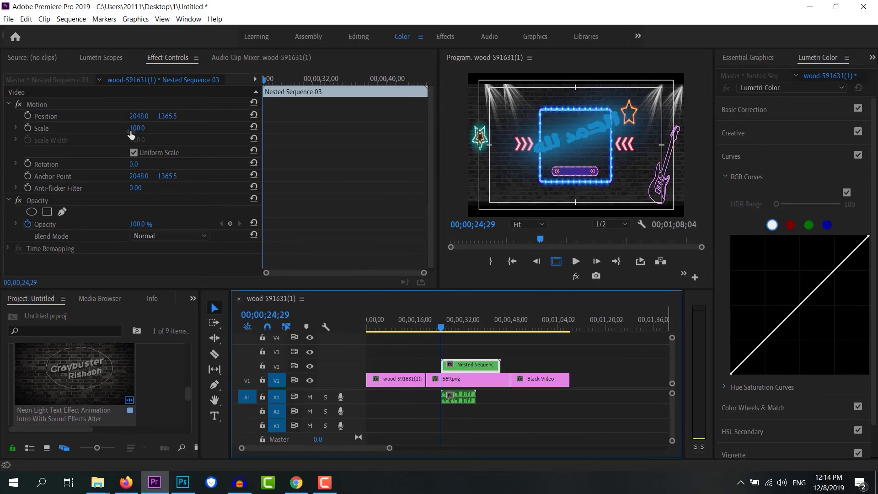
pyautogui.click(27, 128)
pyautogui.moveTo(309, 143); pyautogui.dragTo(264, 143)
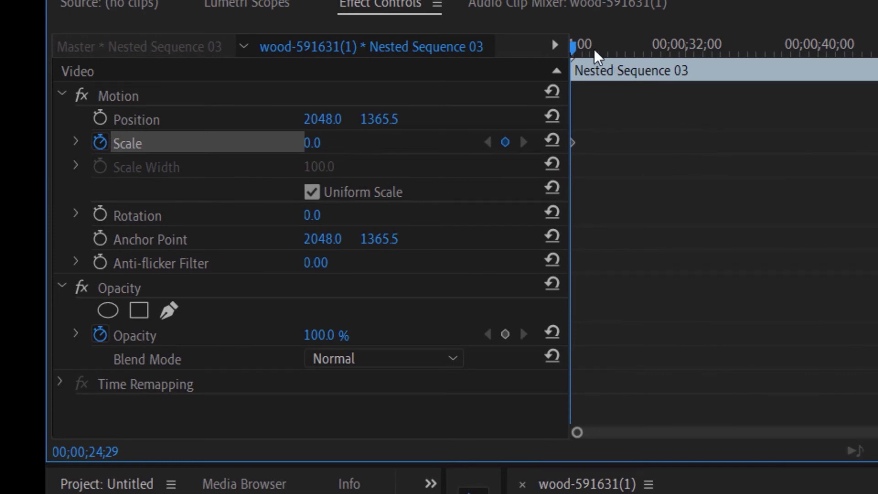
# About a second later, add a second Scale keyframe set to 81.
pyautogui.moveTo(578, 54); pyautogui.dragTo(594, 51)
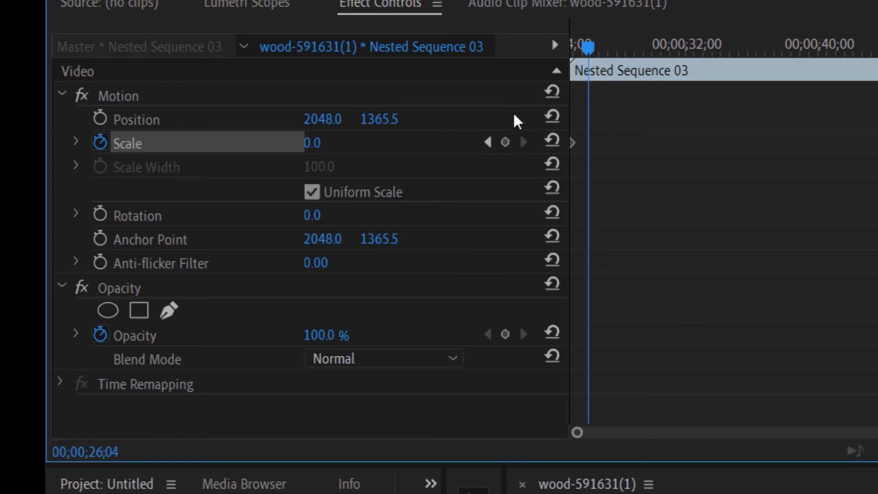
pyautogui.click(505, 142)
pyautogui.moveTo(325, 147)
pyautogui.mouseDown()
pyautogui.moveTo(411, 147)
pyautogui.moveTo(398, 148)
pyautogui.mouseUp()
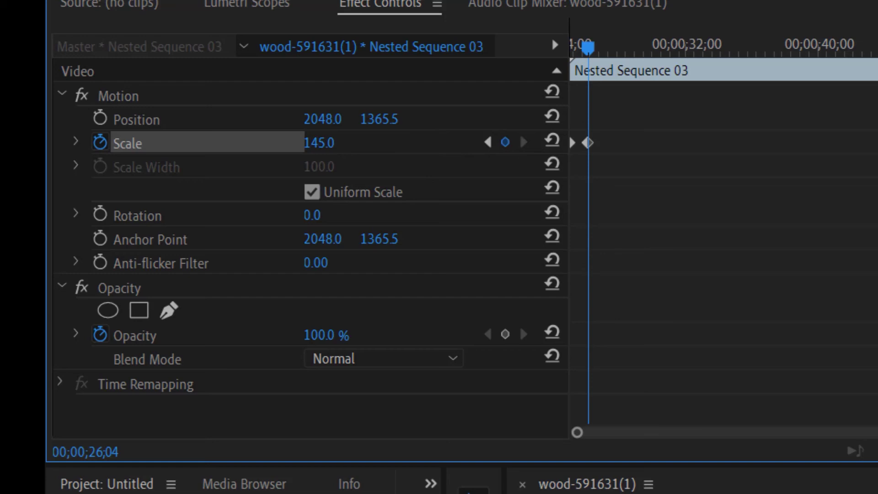
pyautogui.click(553, 141)
pyautogui.moveTo(319, 142); pyautogui.dragTo(313, 142)
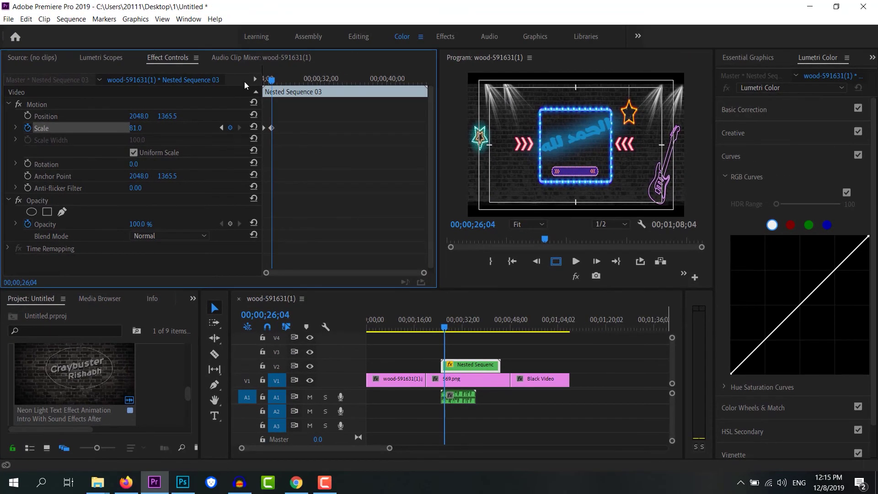
# Play the scale pop-in animation from the title's start.
pyautogui.moveTo(274, 81); pyautogui.dragTo(246, 94)
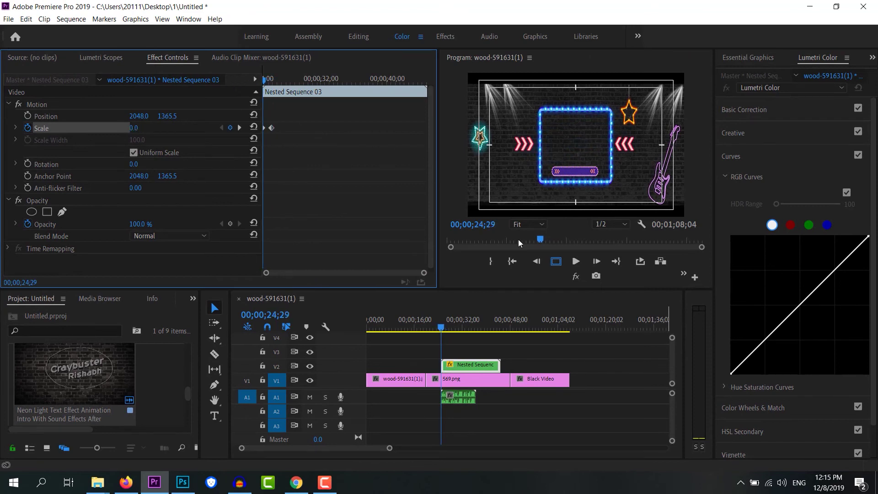
pyautogui.click(577, 261)
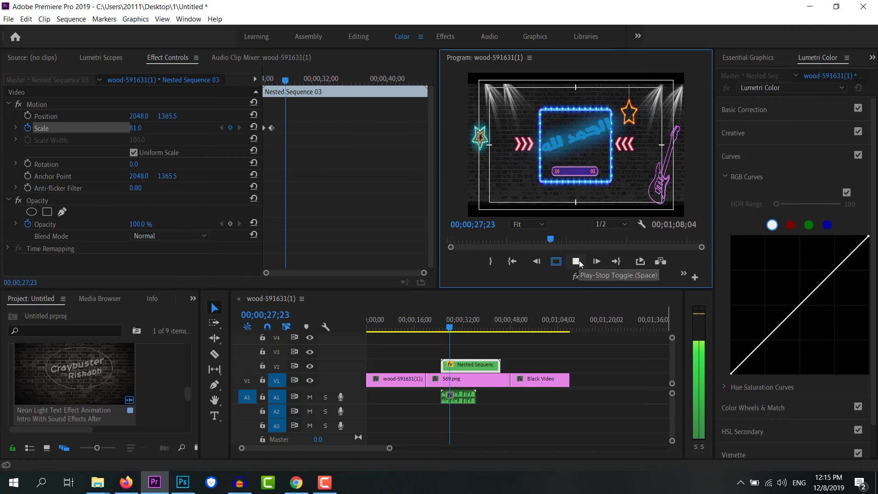
pyautogui.click(577, 261)
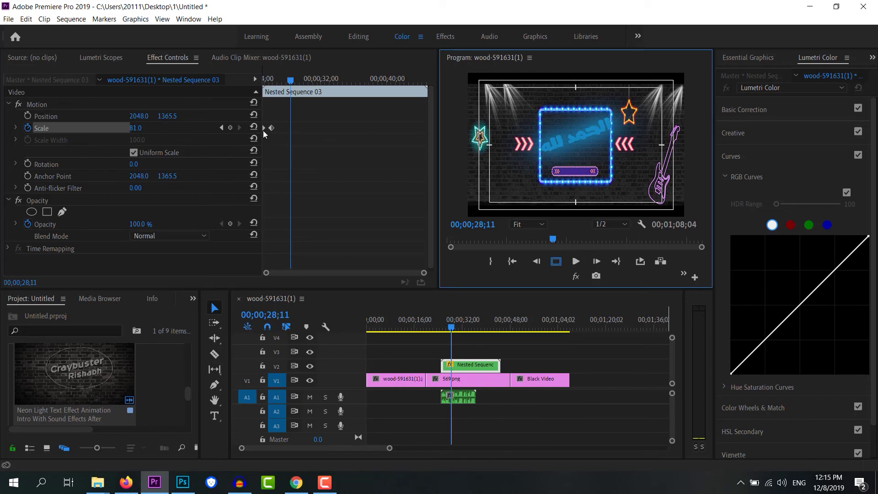
# Set both Scale keyframes to Hold interpolation.
pyautogui.click(264, 128)
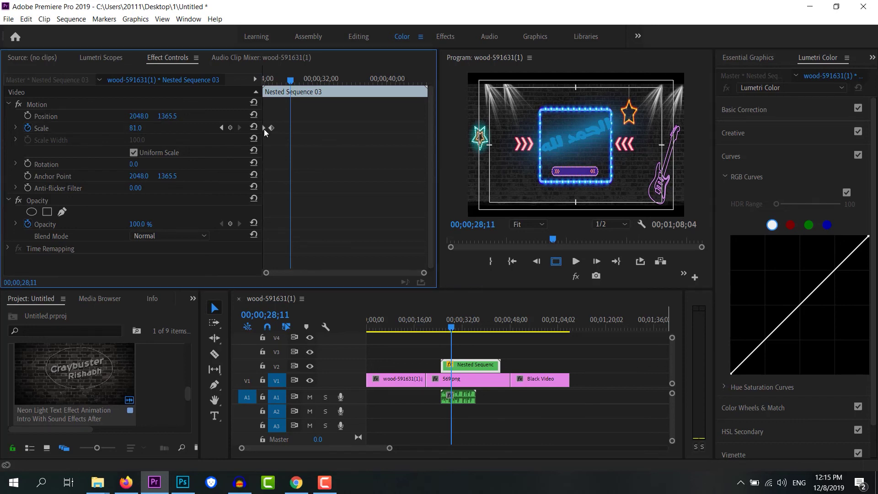
pyautogui.rightClick(264, 128)
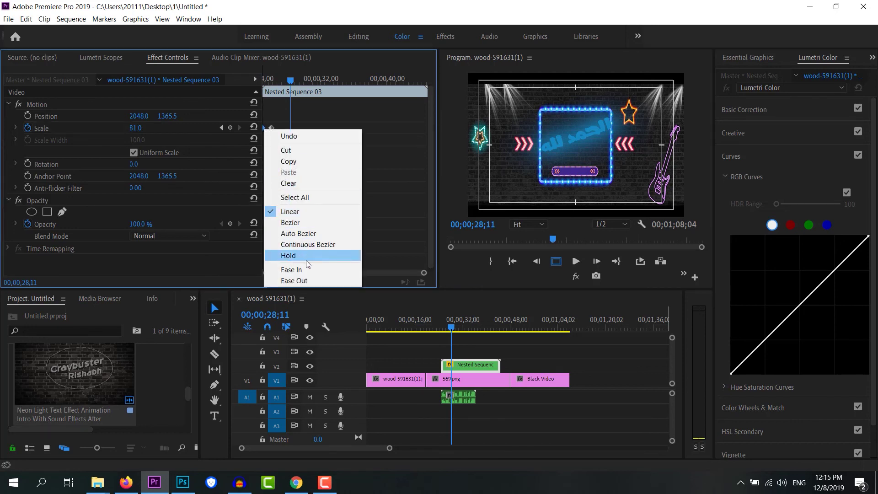
pyautogui.click(309, 280)
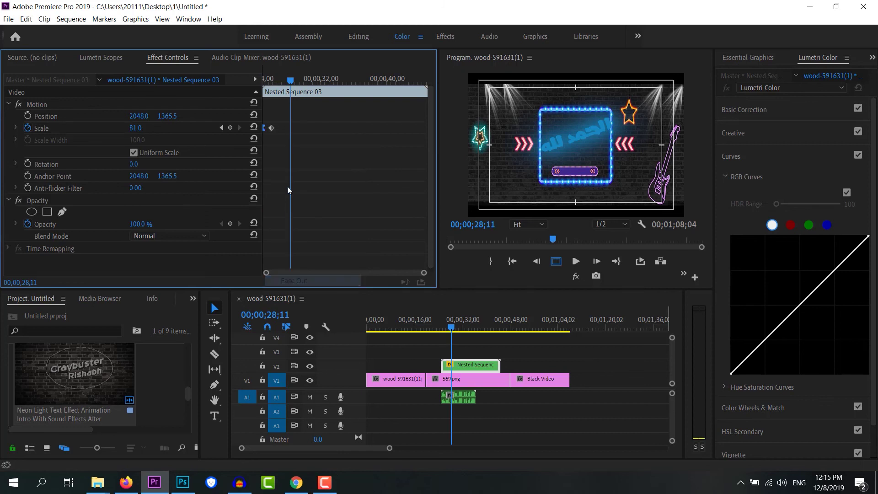
pyautogui.rightClick(273, 129)
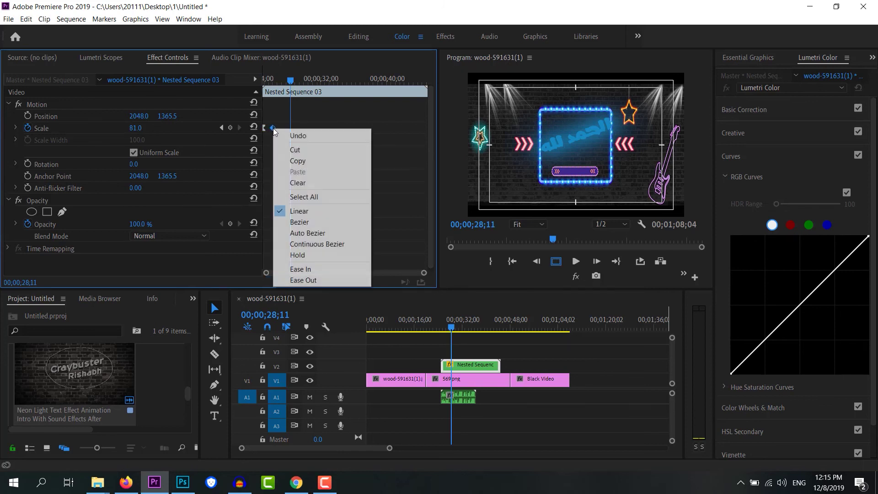
pyautogui.click(307, 269)
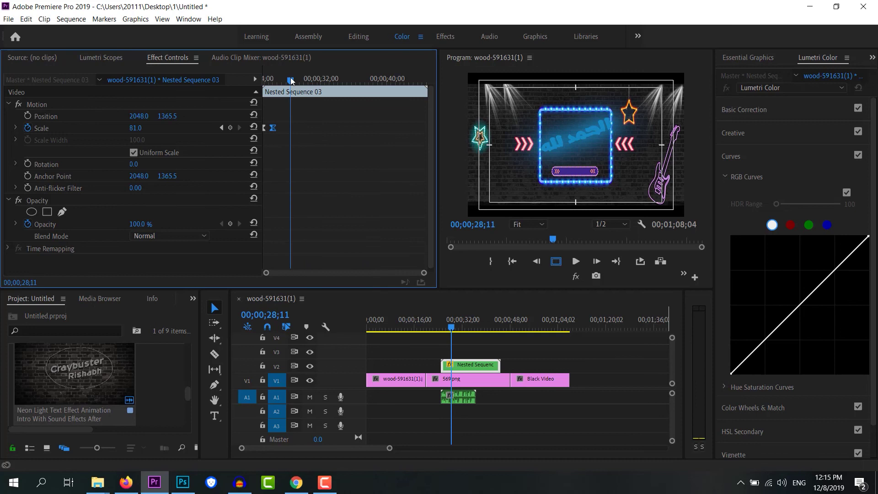
# Replay the title from its start to check the abrupt pop-in.
pyautogui.moveTo(291, 80); pyautogui.dragTo(264, 80)
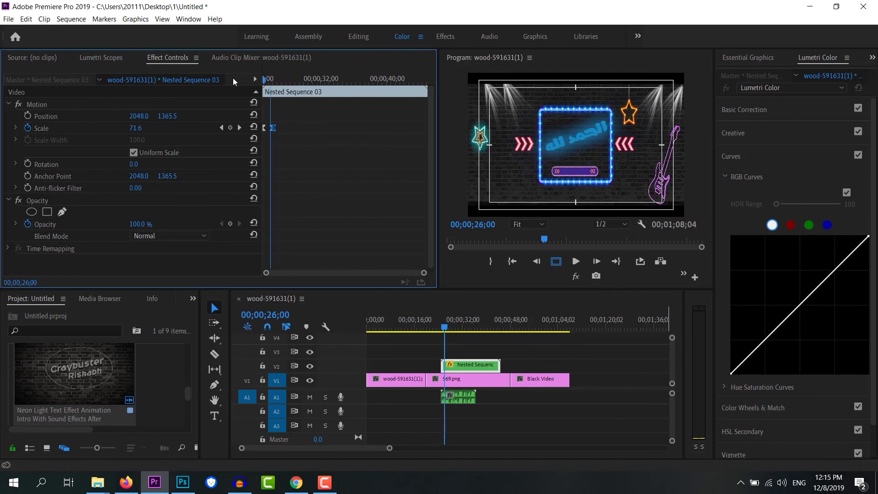
pyautogui.click(576, 261)
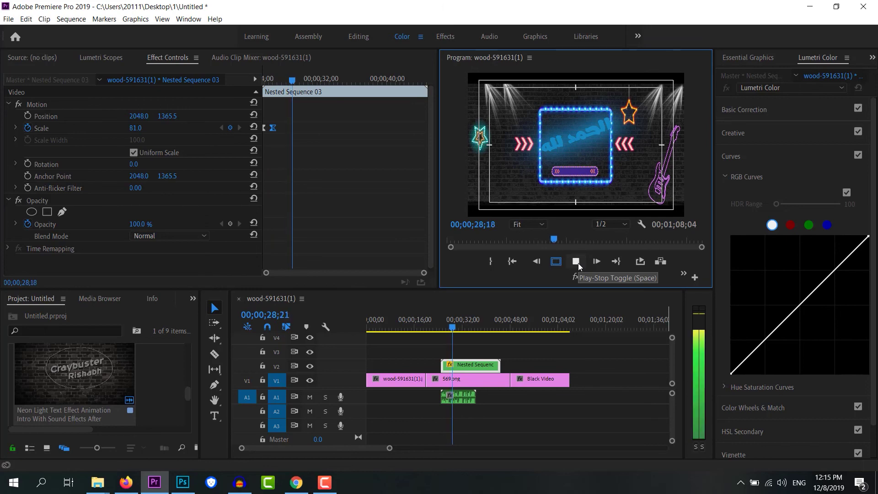
pyautogui.click(578, 266)
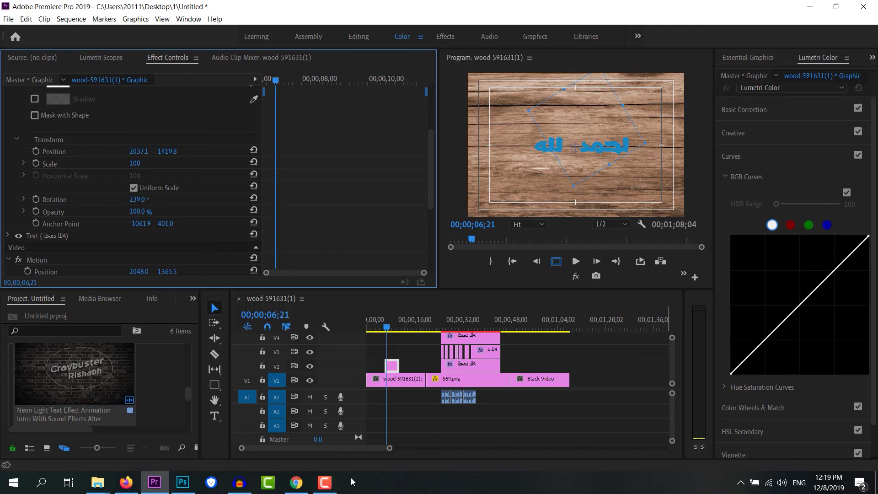
pyautogui.click(324, 481)
pyautogui.click(854, 435)
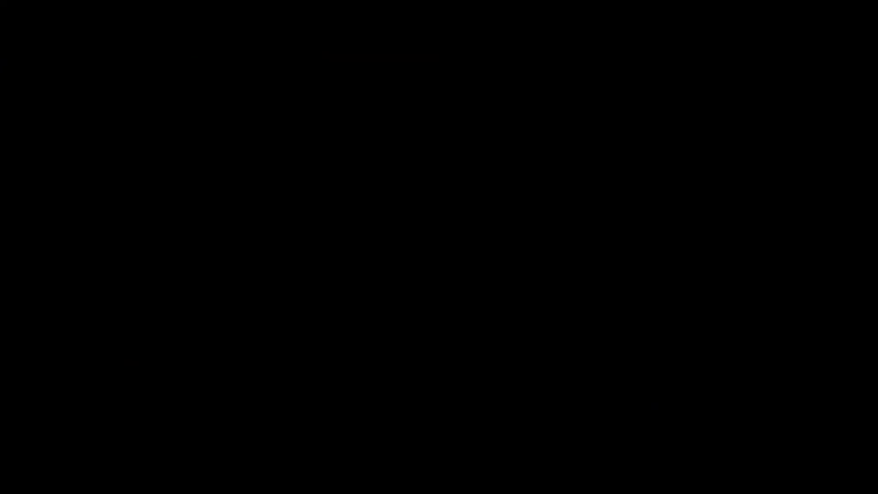